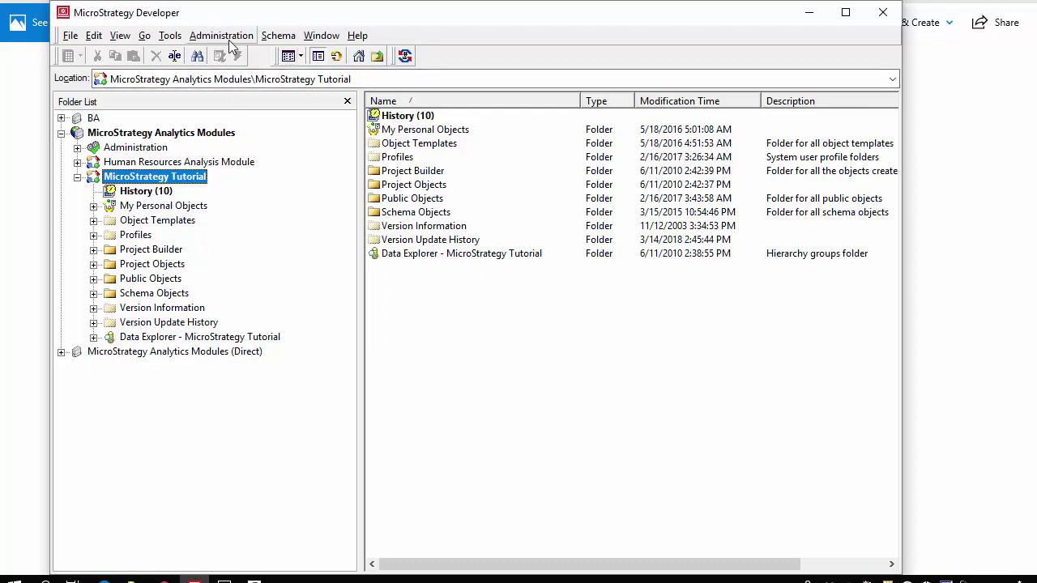
Step: Launch Architect for MicroStrategy Tutorial from the Schema menu, confirming Edit mode
click(280, 37)
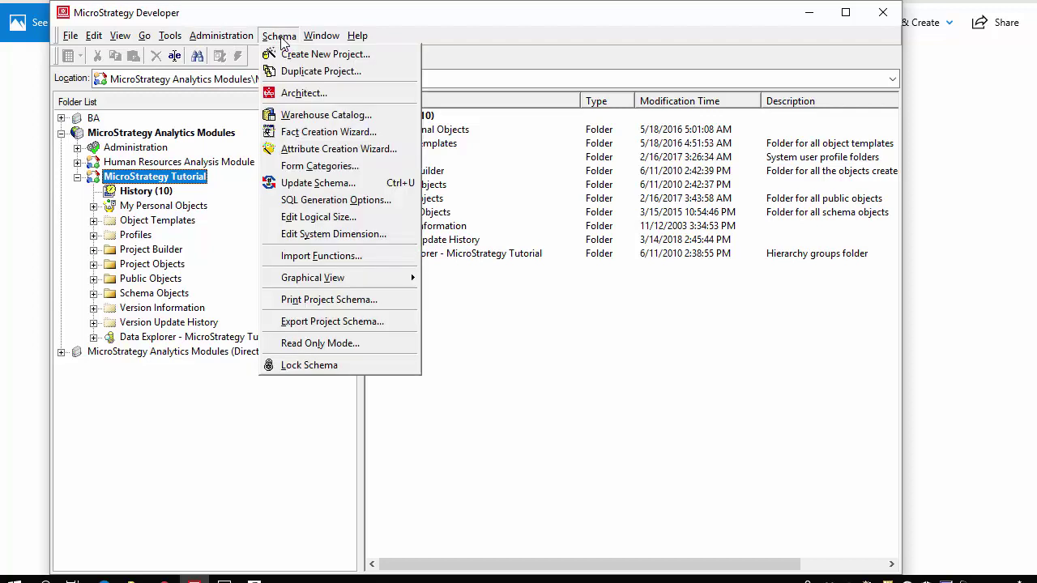
click(302, 94)
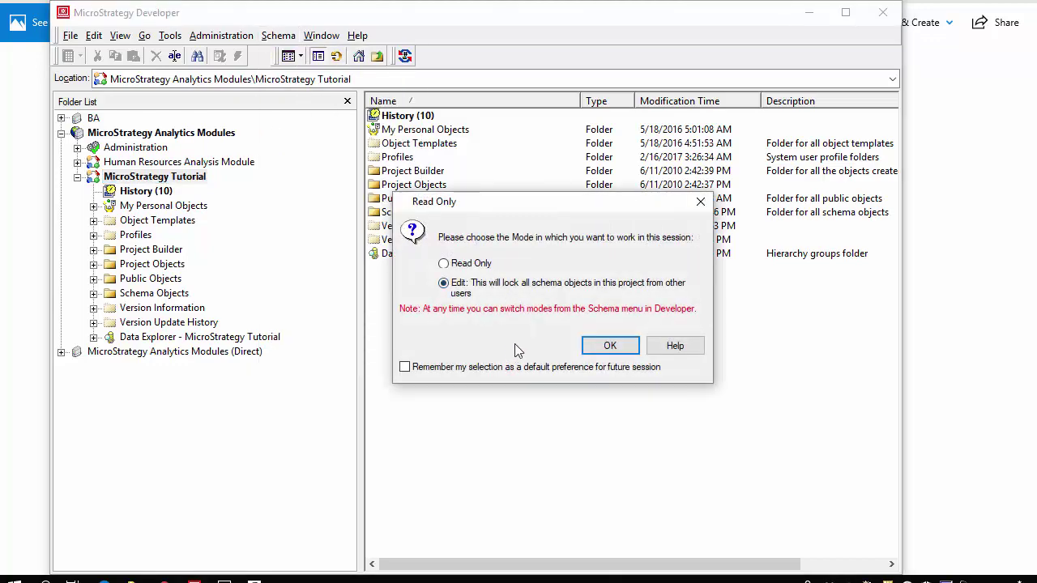
click(611, 346)
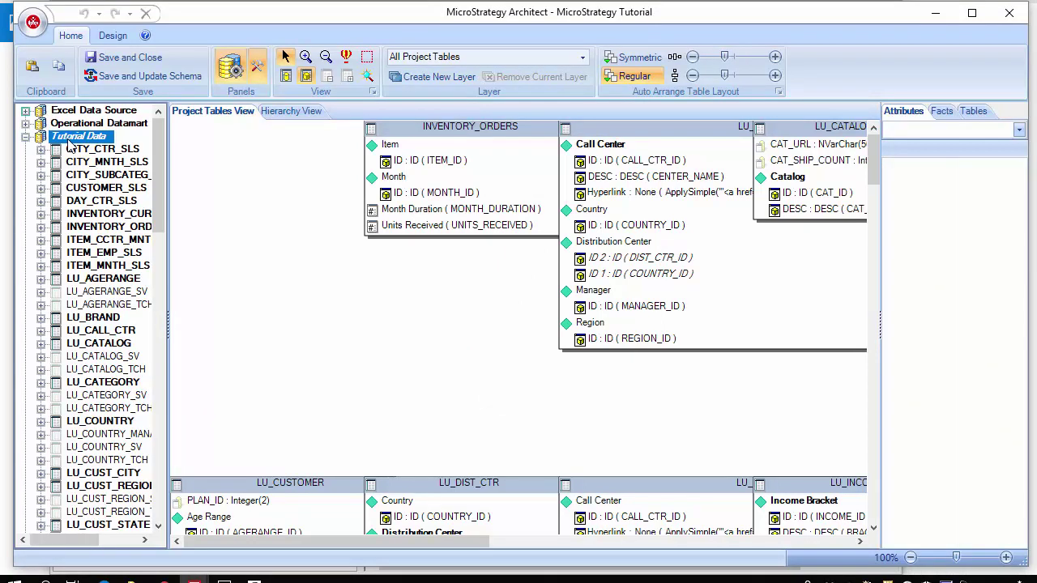
right_click(69, 141)
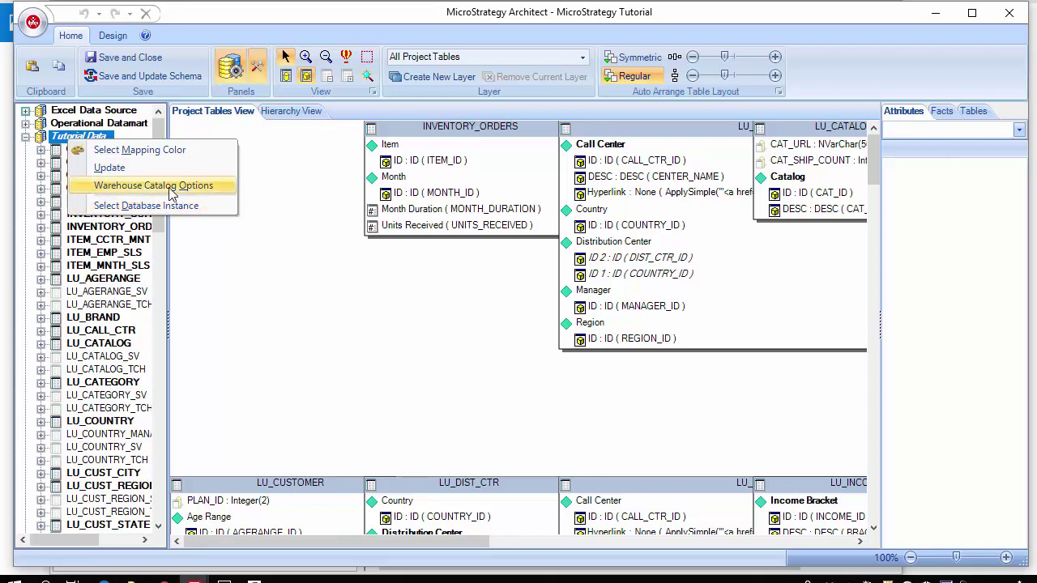
click(172, 193)
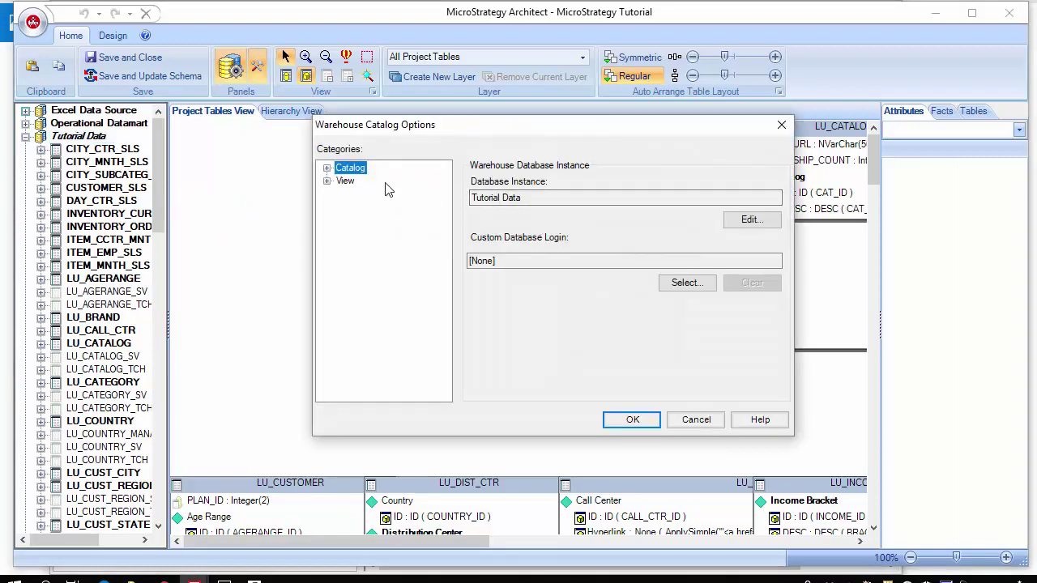
click(328, 169)
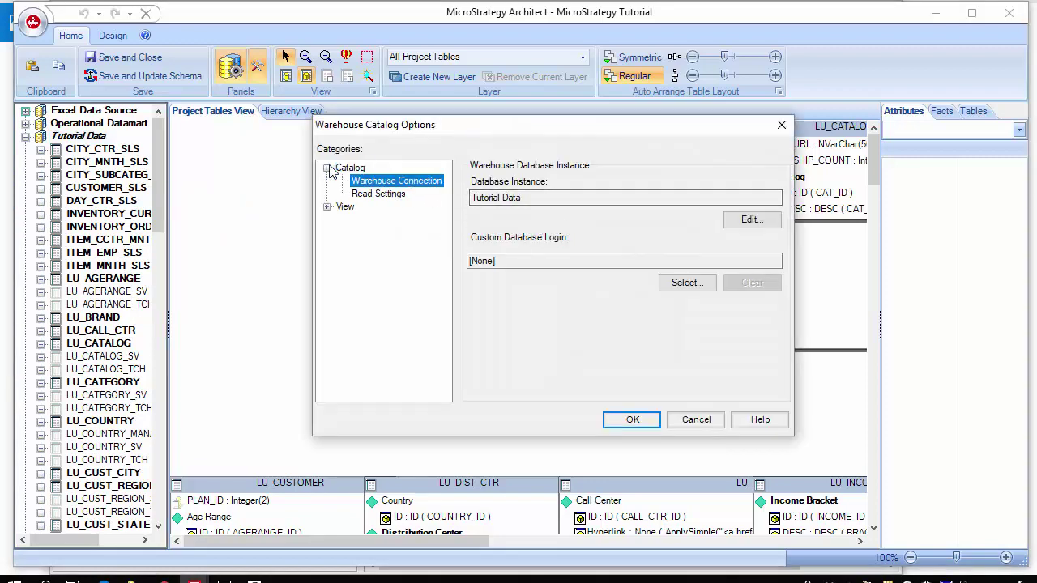
click(327, 209)
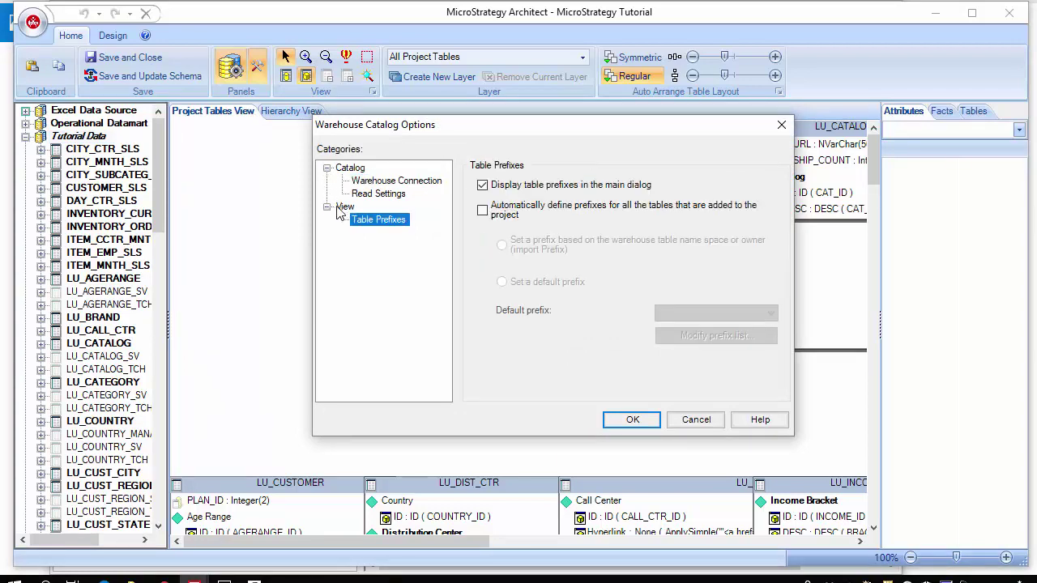
click(390, 196)
key(Return)
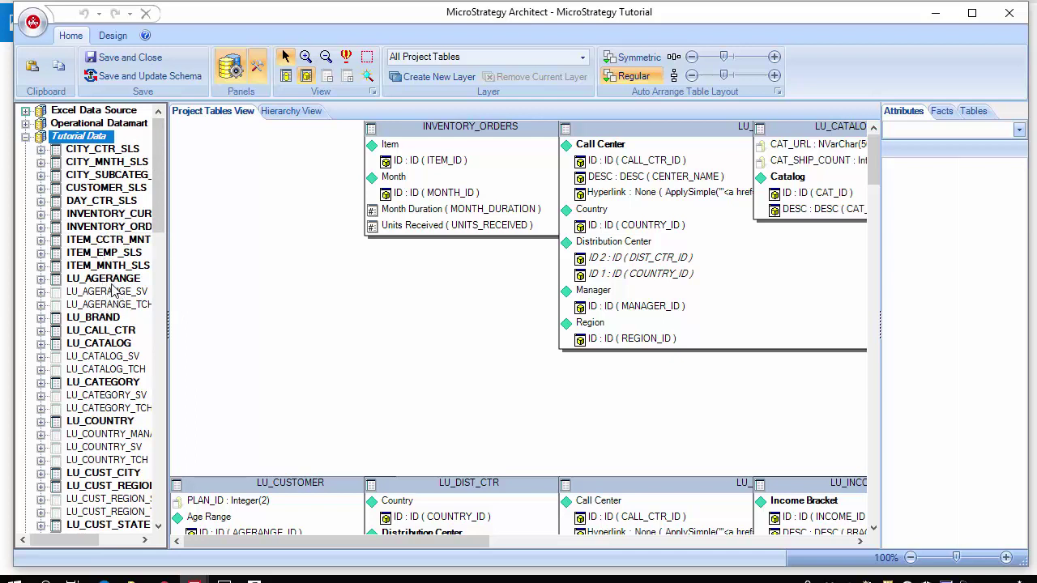
Step: Locate LU_AGERANGE in the diagram, then review its five sample age-range values and close the preview
right_click(107, 282)
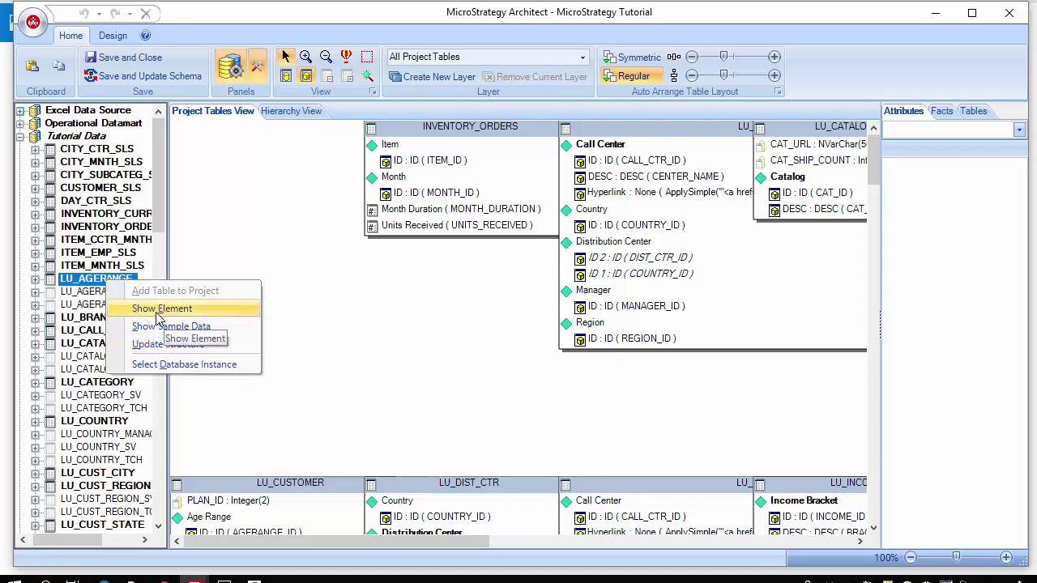
click(158, 311)
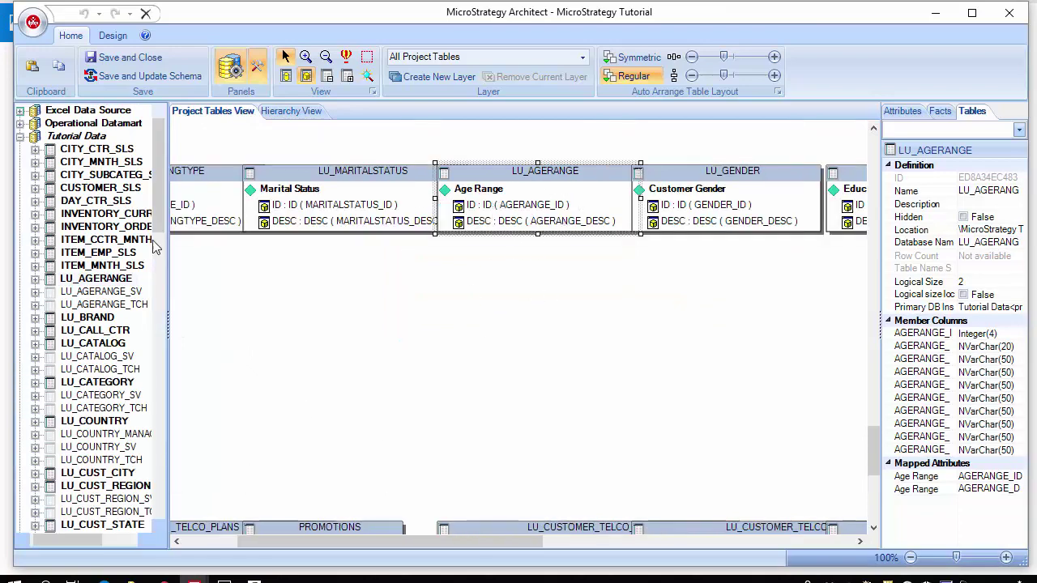
right_click(107, 282)
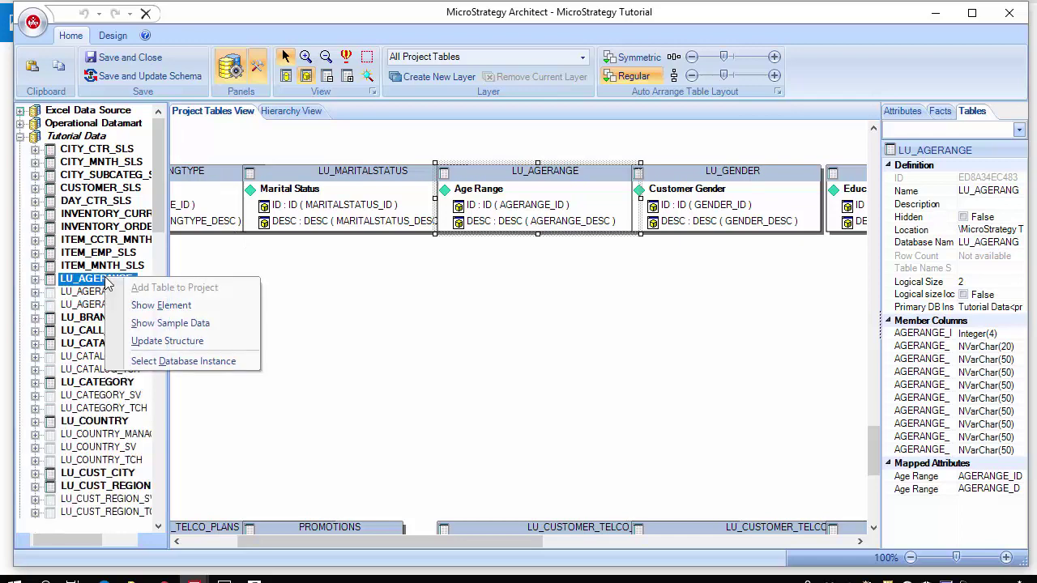
click(165, 328)
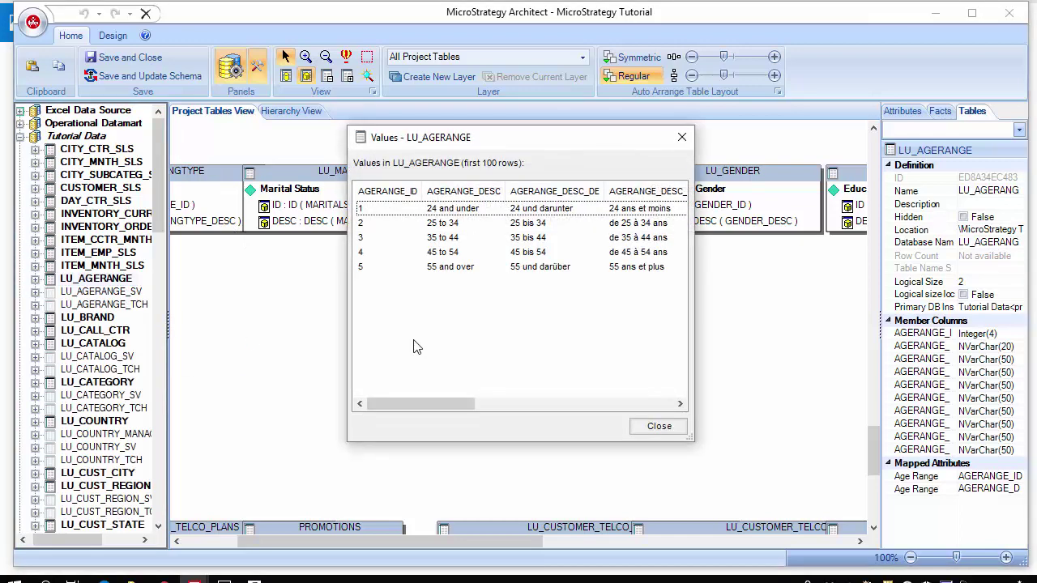
drag(450, 407, 398, 370)
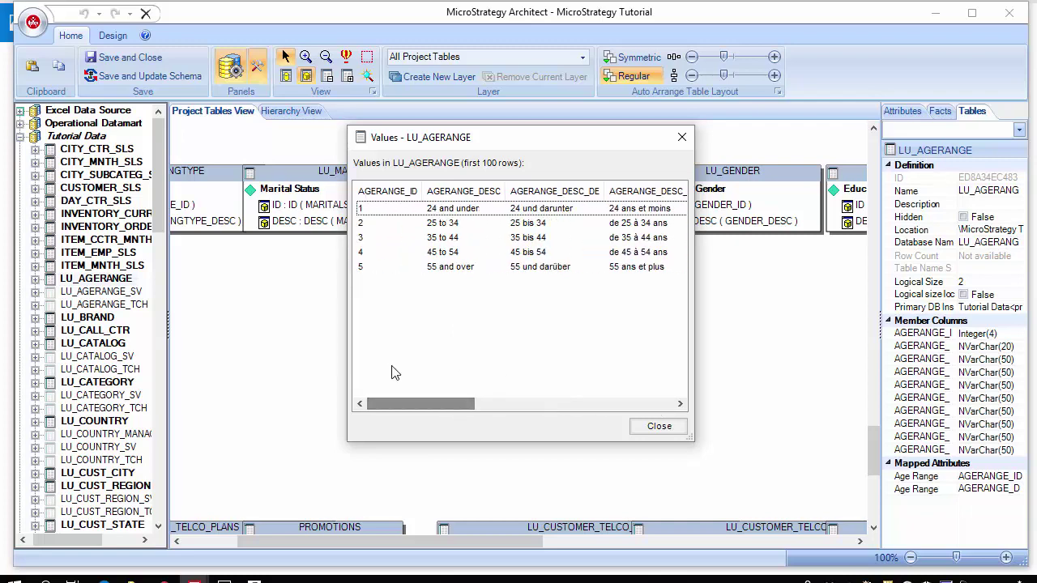
click(639, 425)
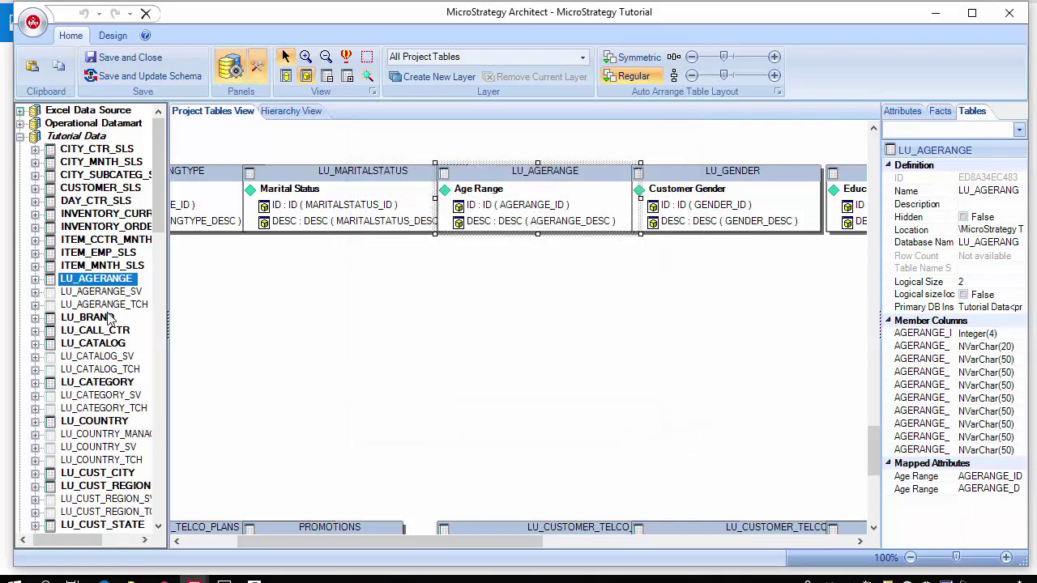
right_click(98, 321)
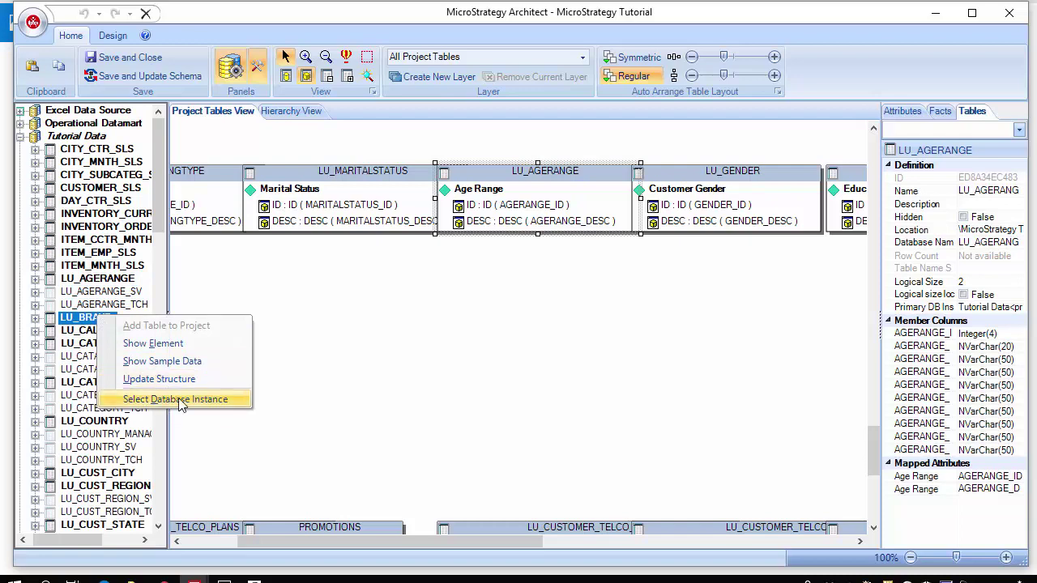
click(183, 400)
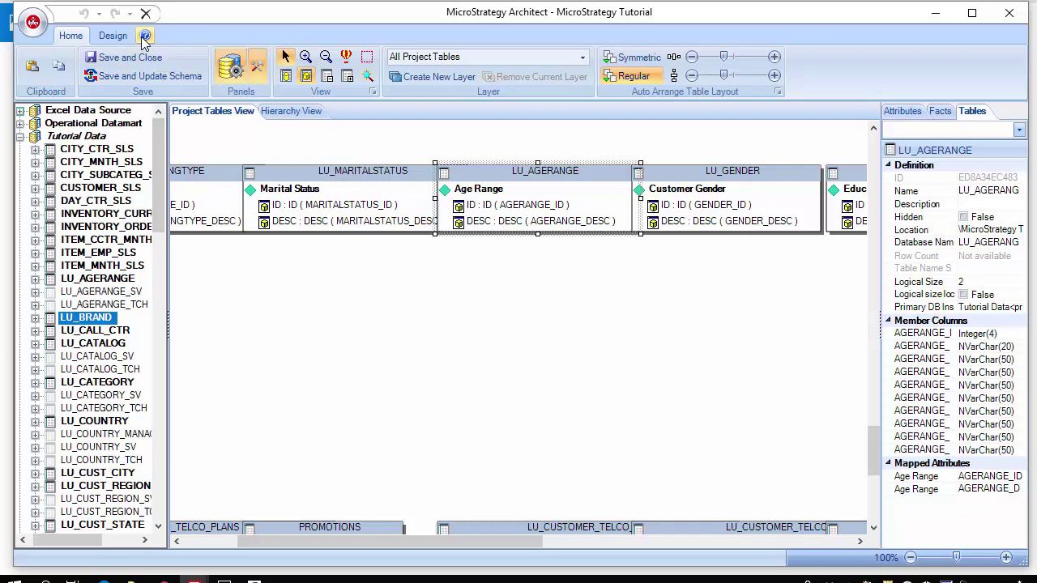
click(143, 37)
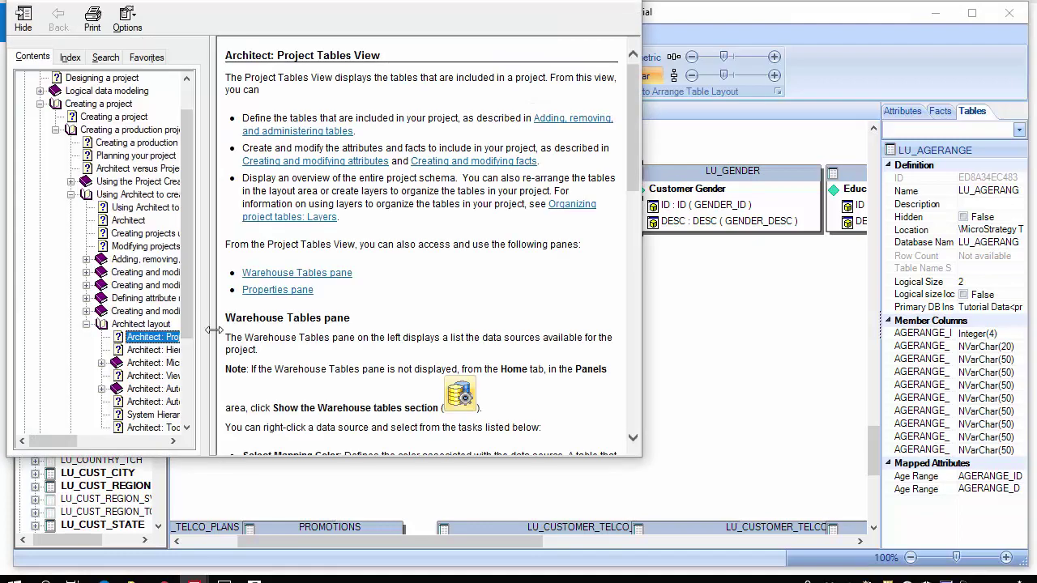
drag(213, 330, 290, 341)
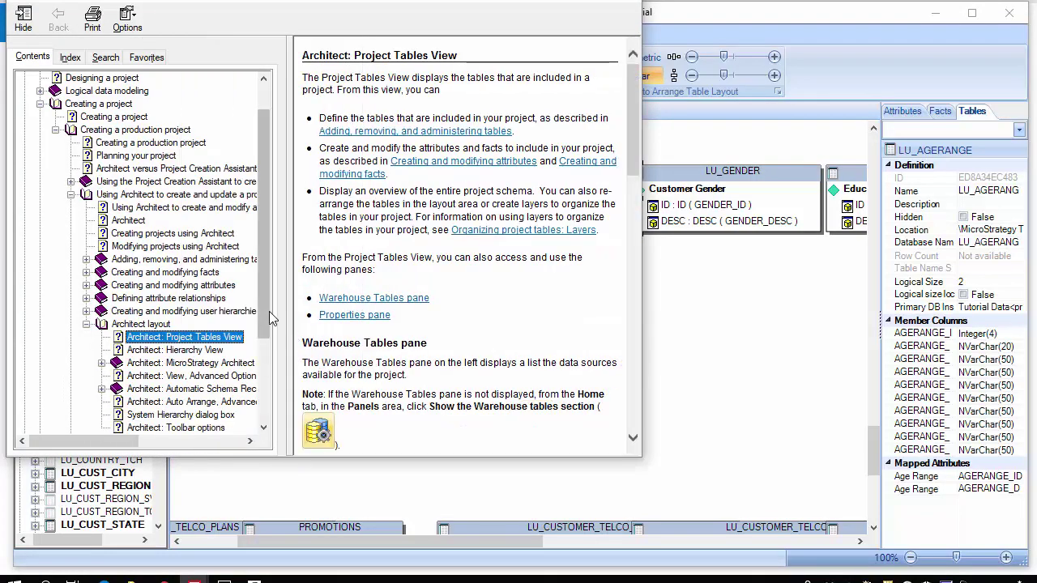
drag(263, 307, 275, 366)
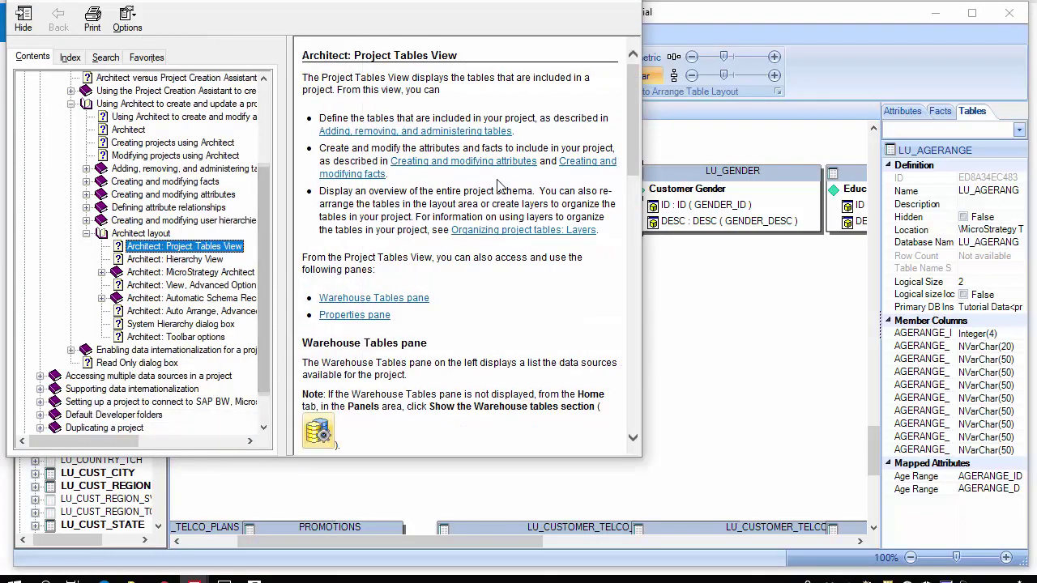
click(628, 3)
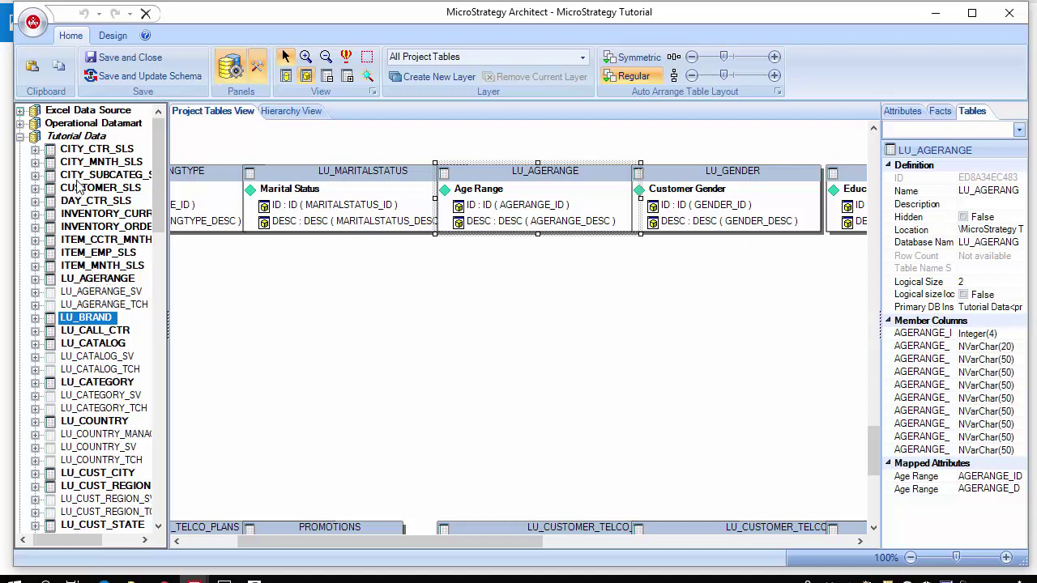
Step: Inspect the context menus of LU_CATALOG_SV, LU_CATALOG and LU_CATALOG_TCH
click(105, 357)
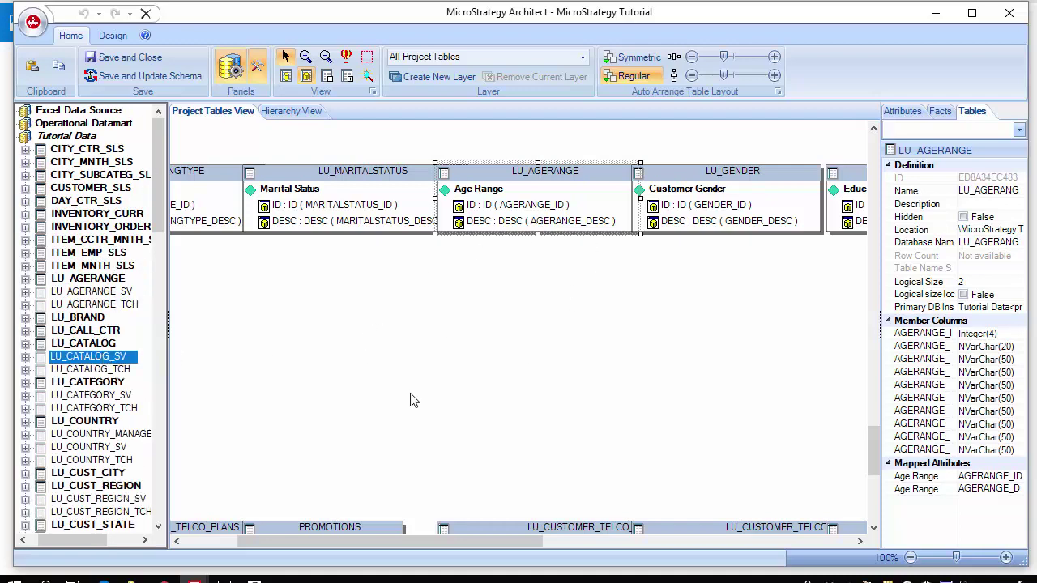
right_click(112, 362)
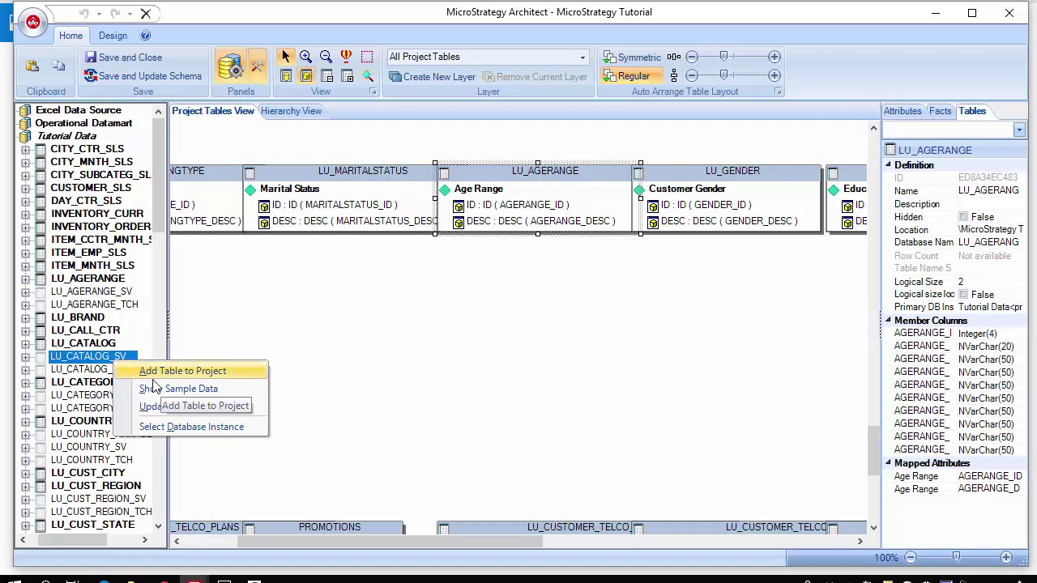
click(101, 344)
right_click(109, 347)
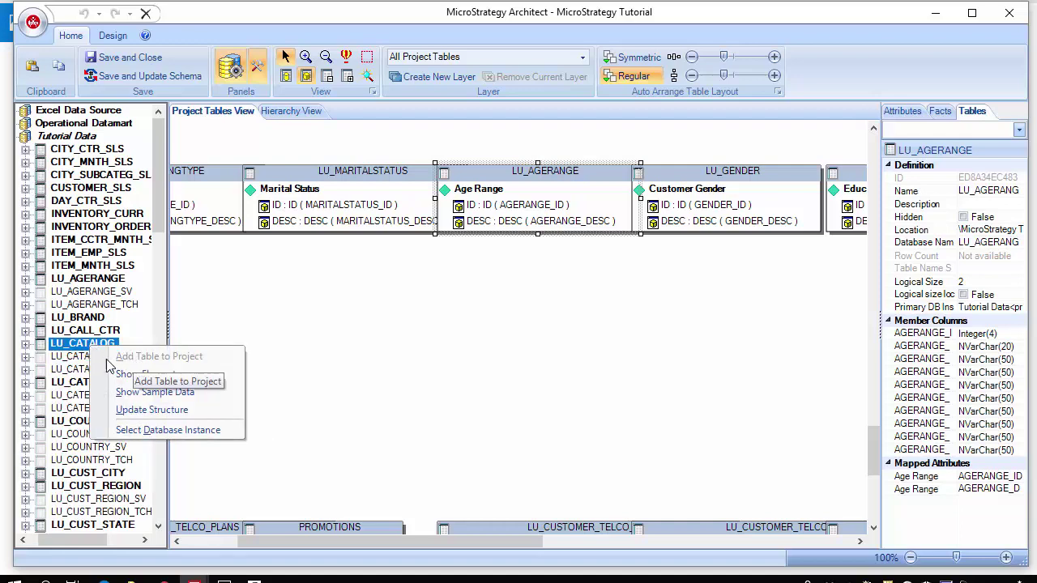
click(71, 370)
right_click(71, 370)
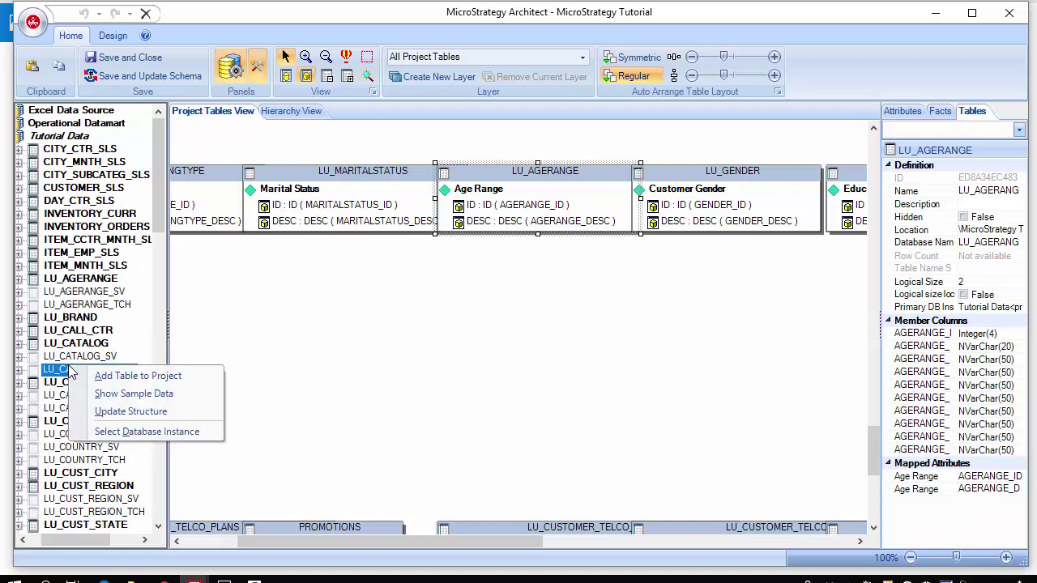
Step: Expand LU_CATEGORY to list its CATEGORY_ID and CATEGORY_DESC columns
click(73, 382)
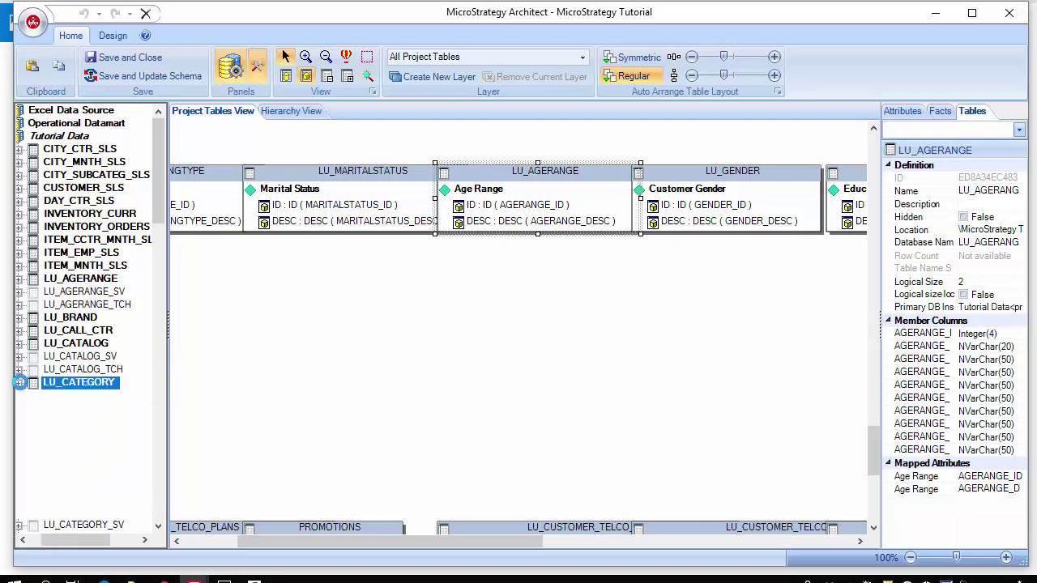
double_click(73, 381)
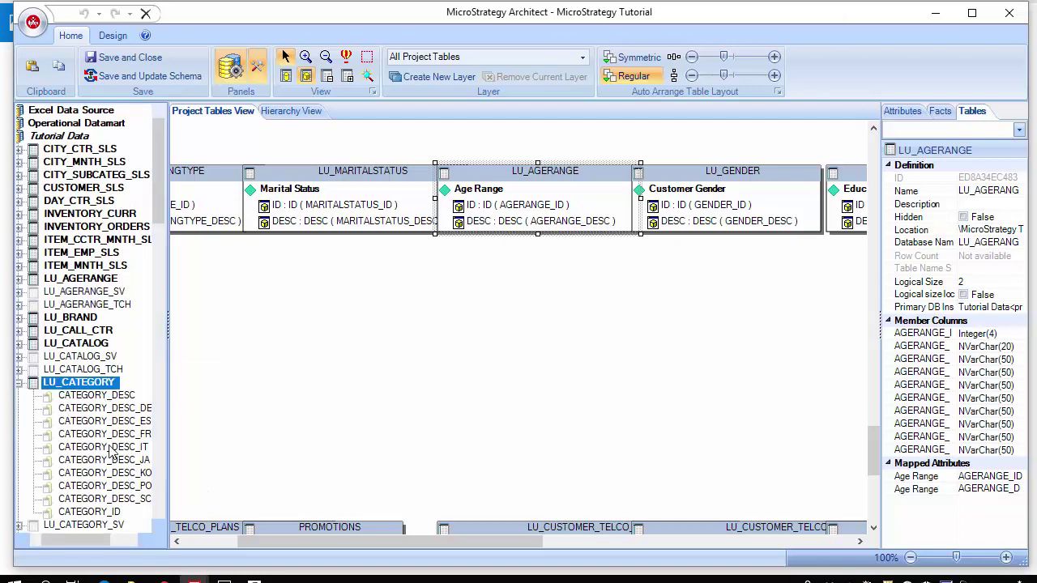
click(306, 322)
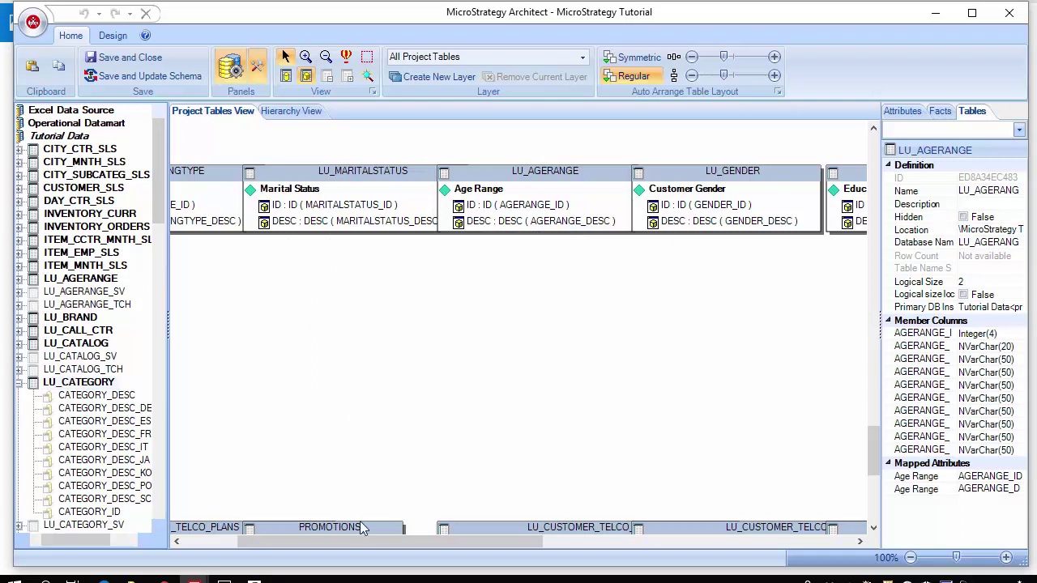
Step: Scroll the project tables diagram to bring more tables into view
drag(358, 539, 305, 541)
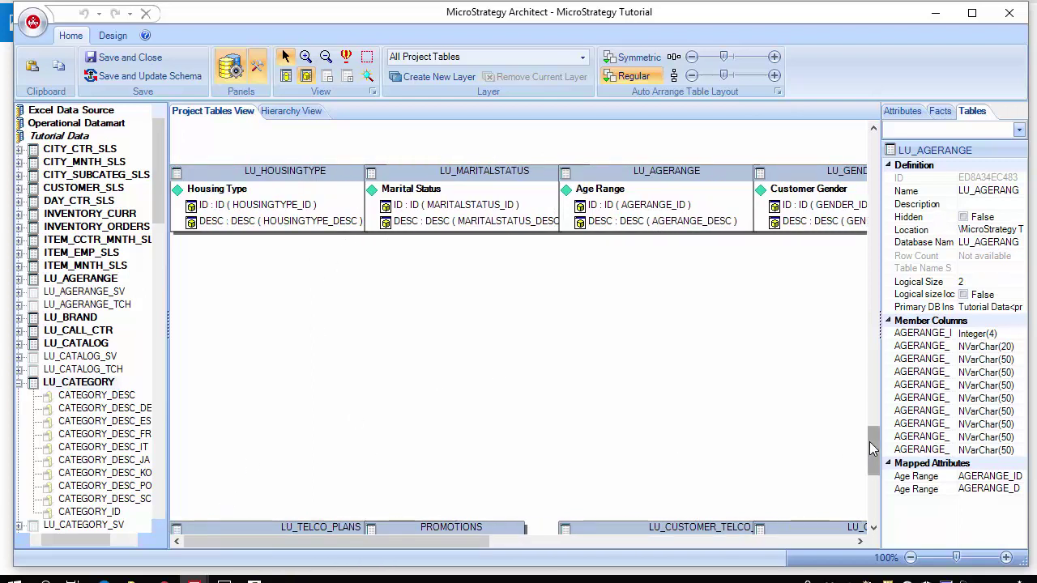
drag(872, 448, 854, 148)
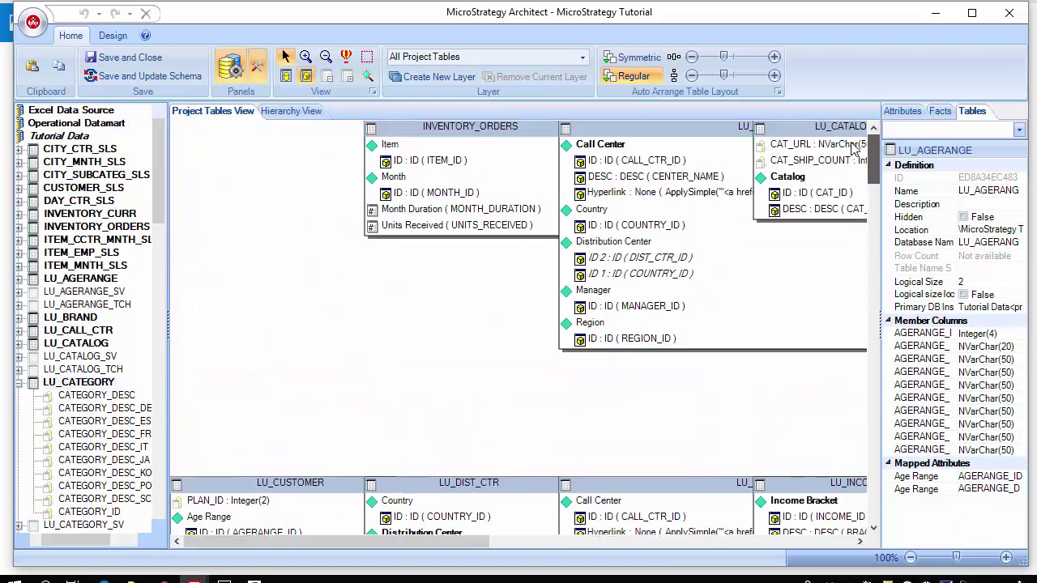
Step: Show the relationship lines between tables and zoom the diagram out to 25%
click(369, 78)
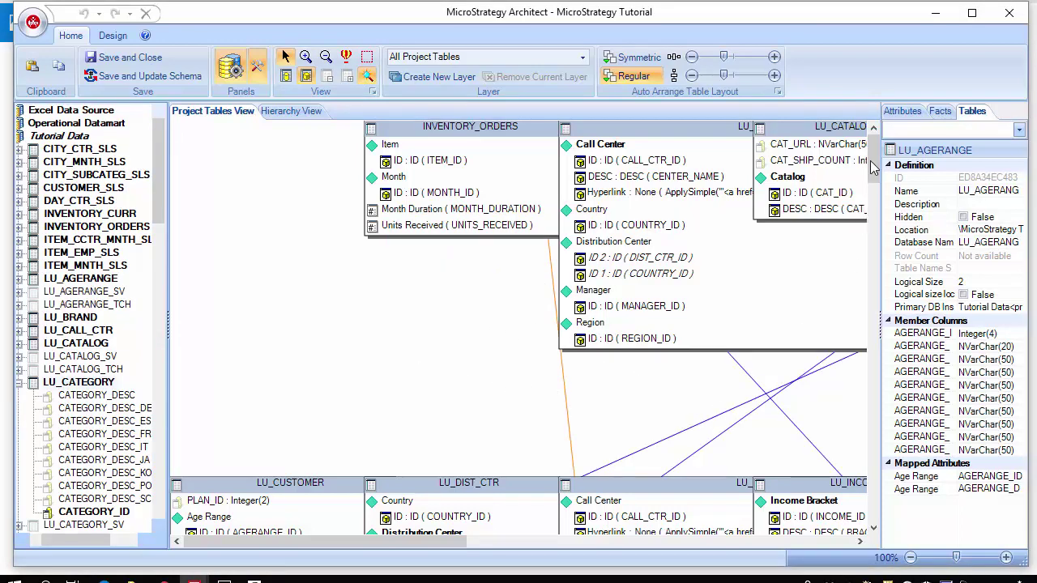
drag(873, 160, 872, 202)
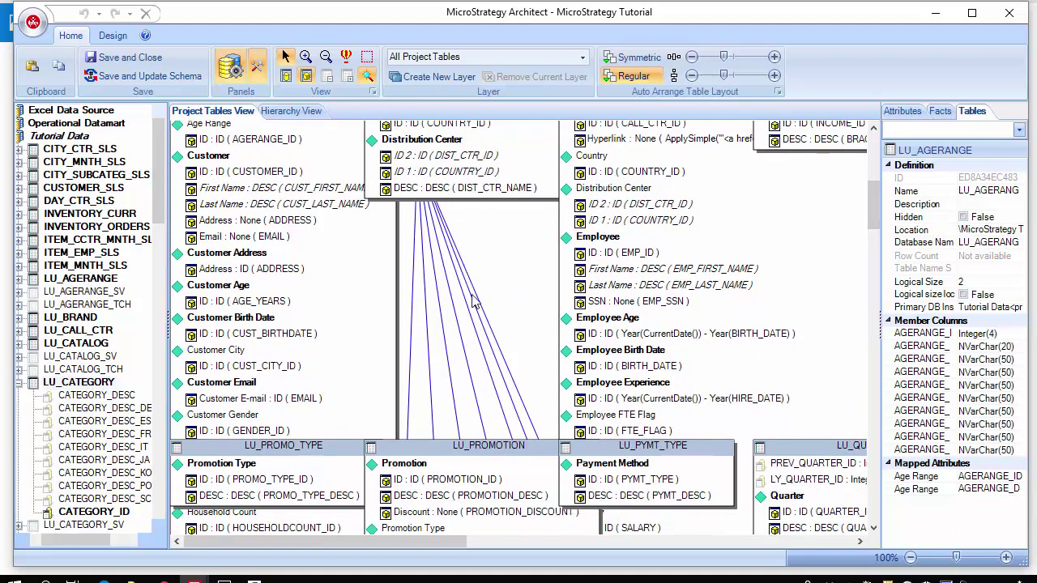
click(325, 59)
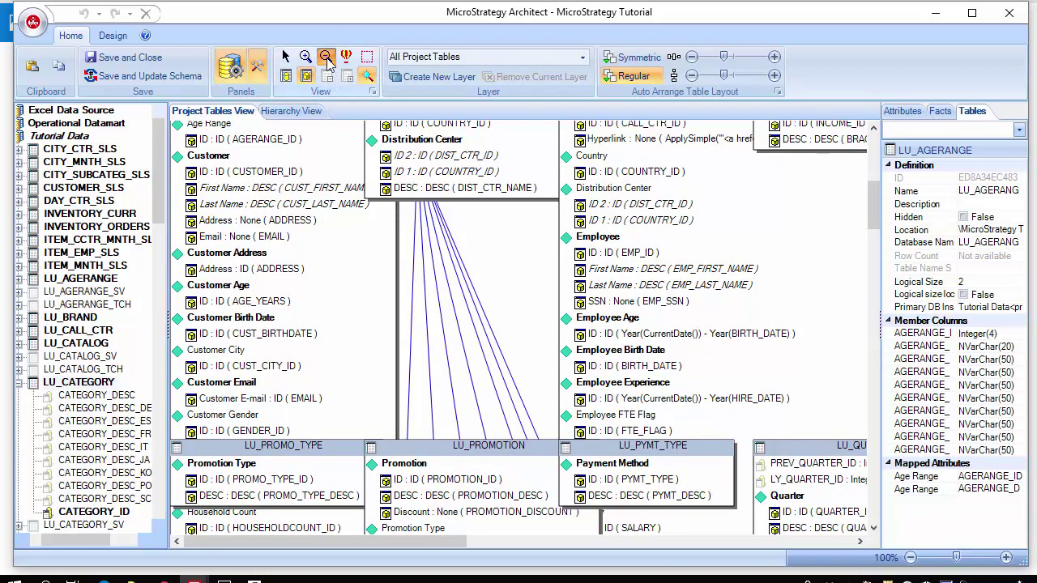
click(307, 58)
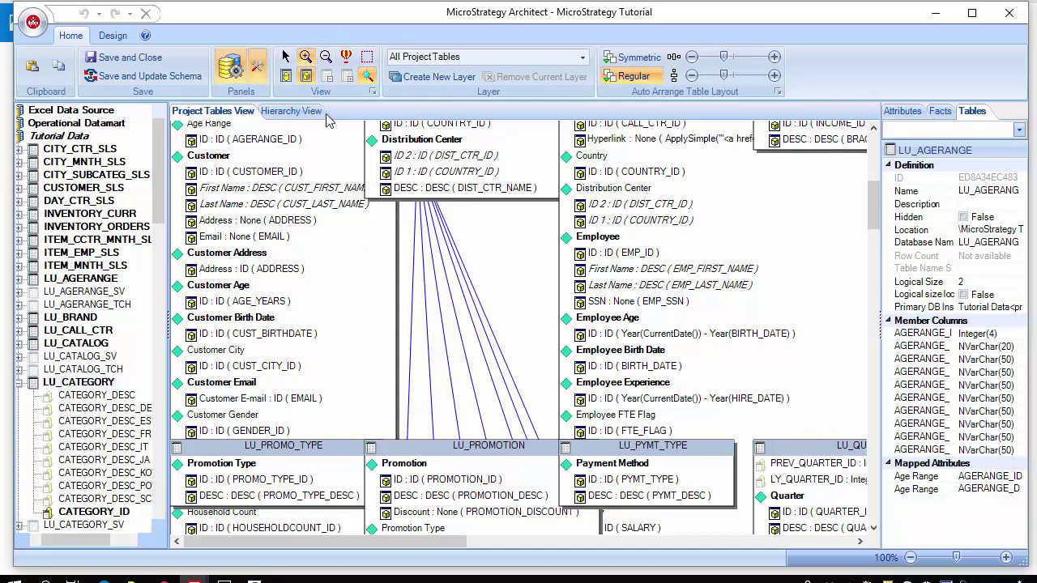
click(324, 57)
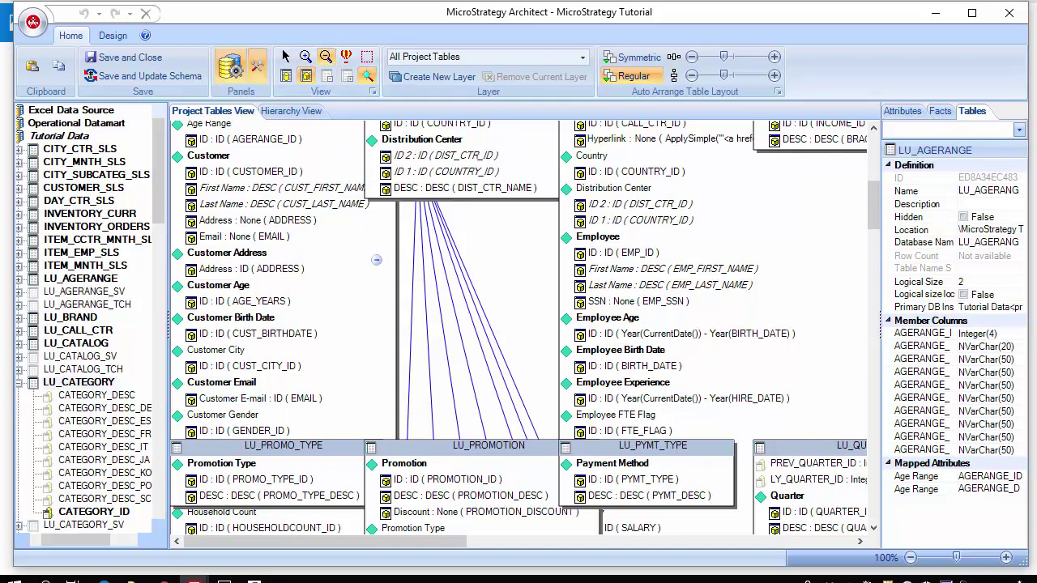
click(376, 260)
click(429, 309)
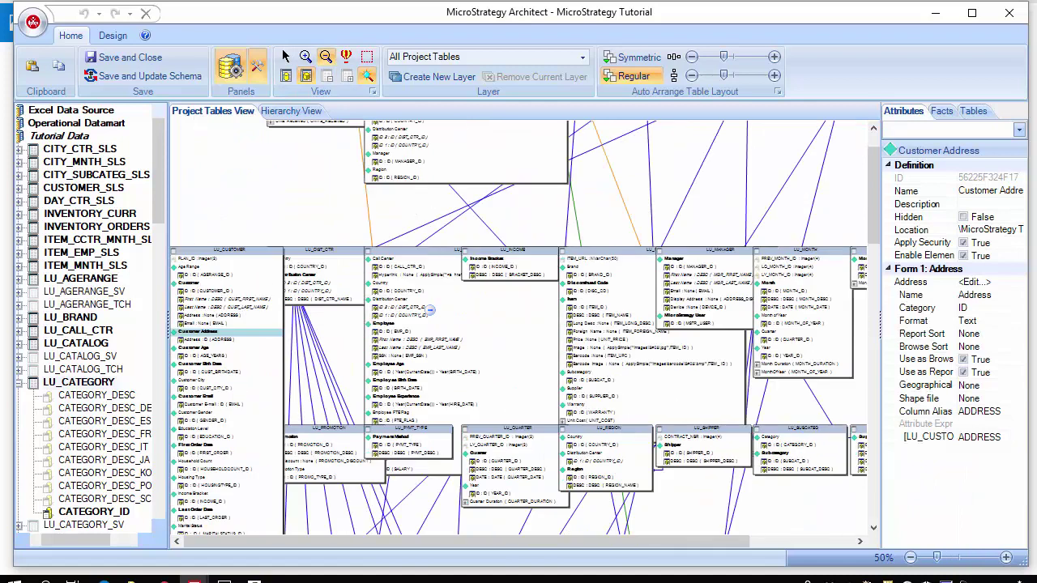
click(357, 343)
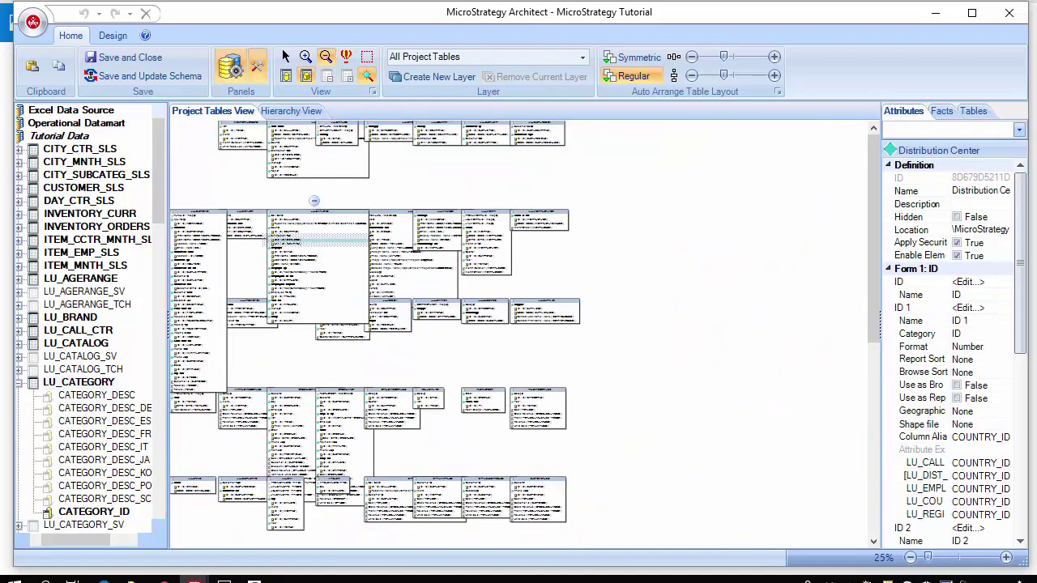
Step: Drag LU_EMPLOYEE into the empty space on the right and zoom back to 50%
click(286, 56)
click(337, 214)
drag(337, 215, 718, 197)
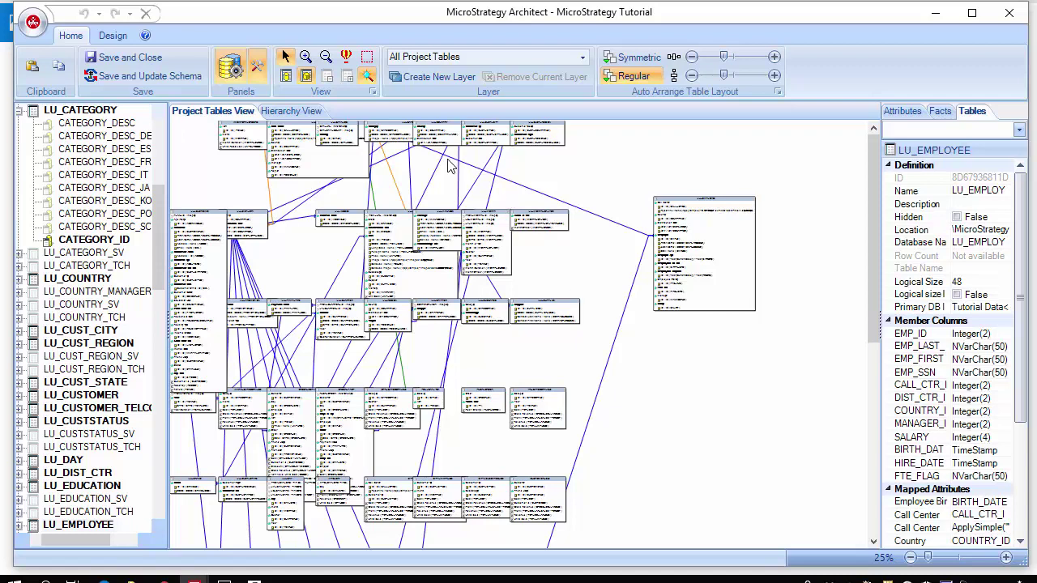
click(308, 58)
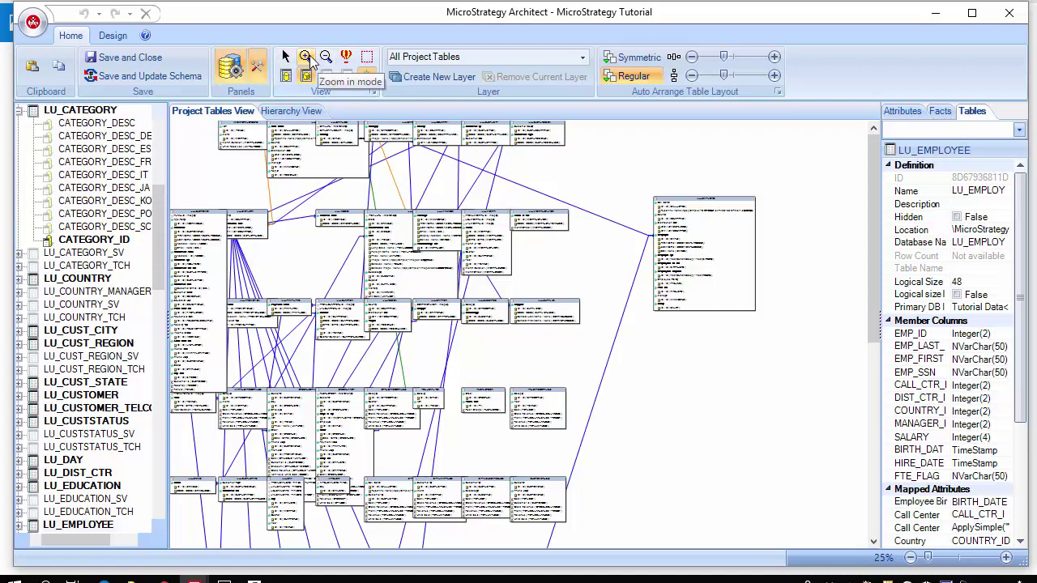
click(337, 235)
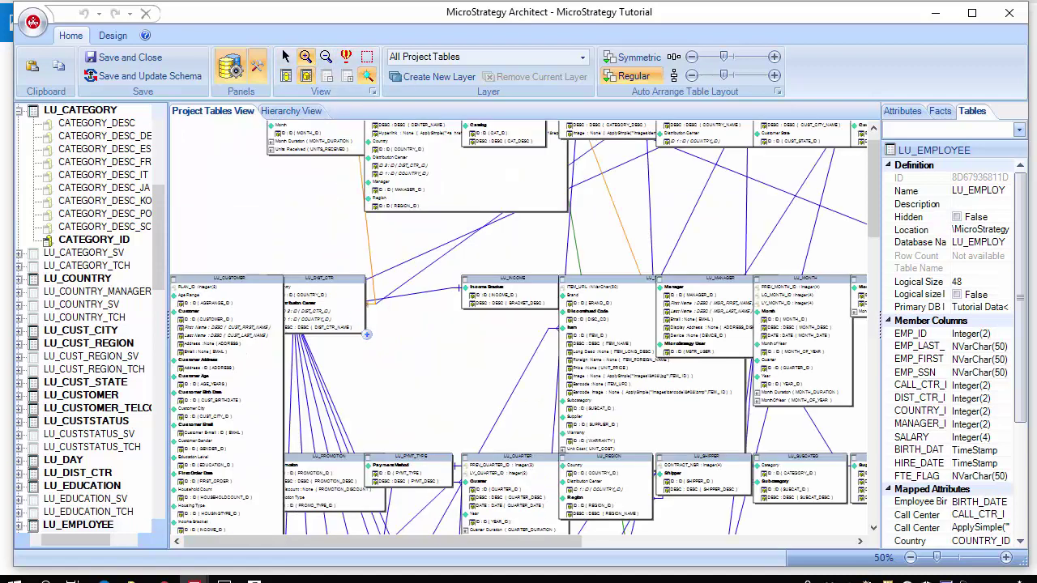
Step: Zoom to 100% and switch LU_CUSTOMER to Physical View through its Properties menu
click(335, 235)
click(380, 353)
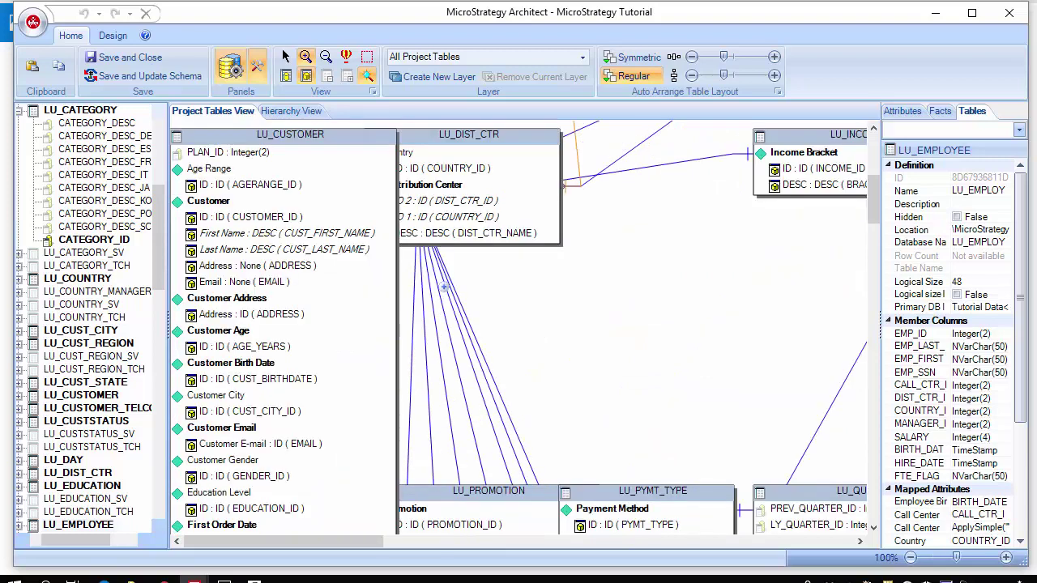
click(285, 56)
click(290, 138)
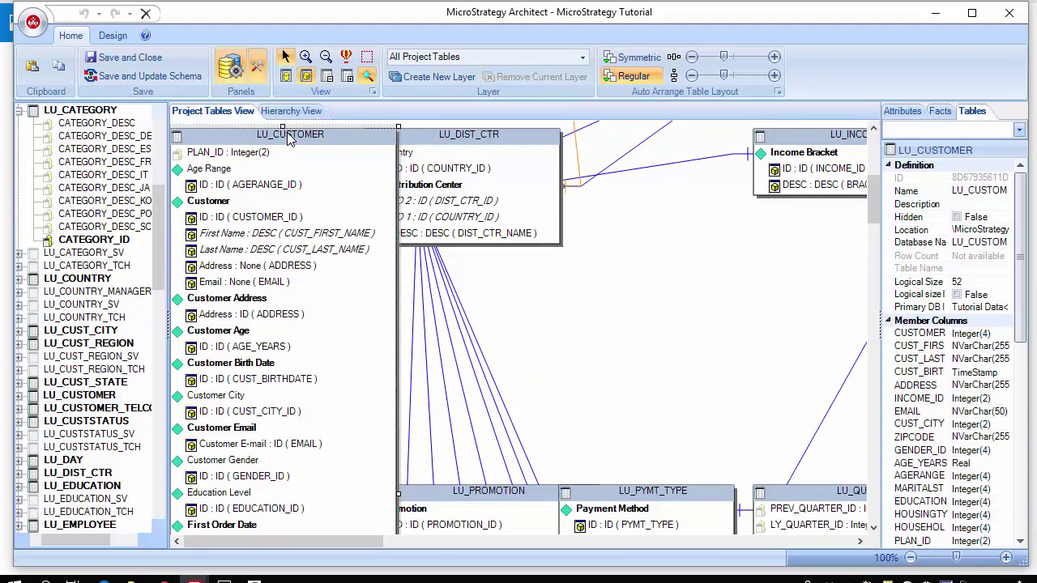
right_click(290, 140)
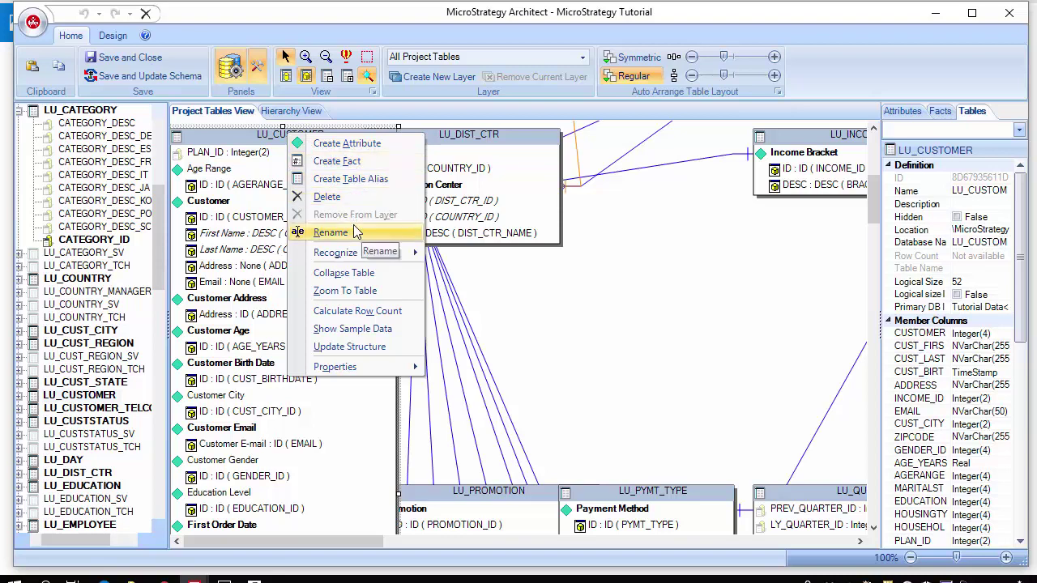
mouse_move(360, 254)
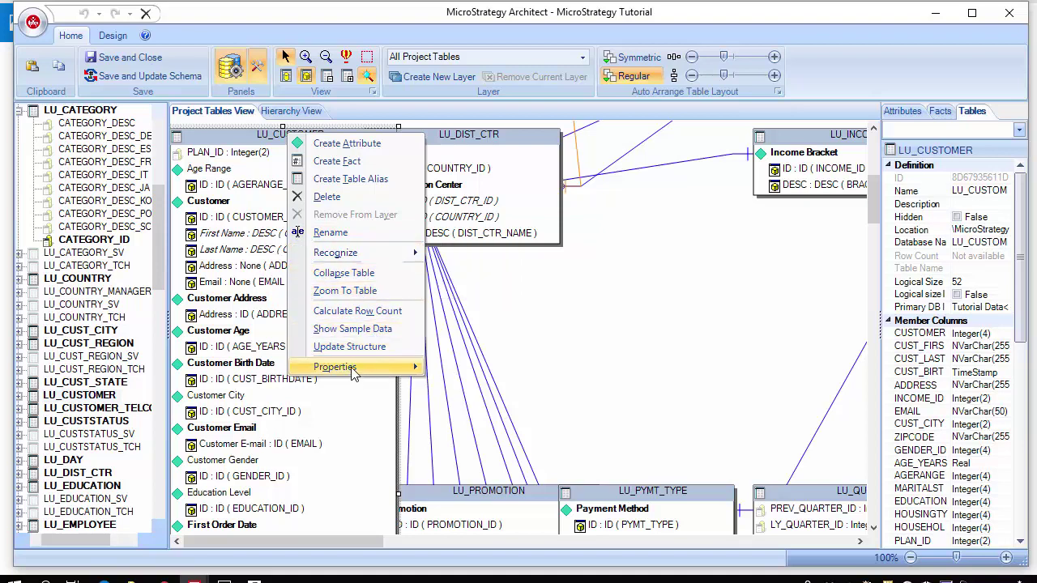
mouse_move(364, 373)
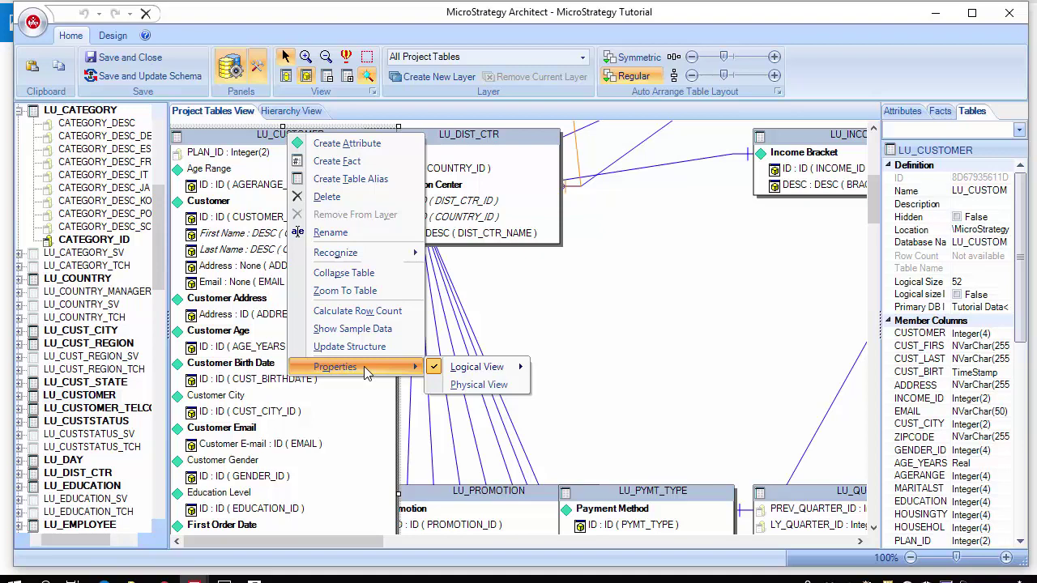
click(474, 386)
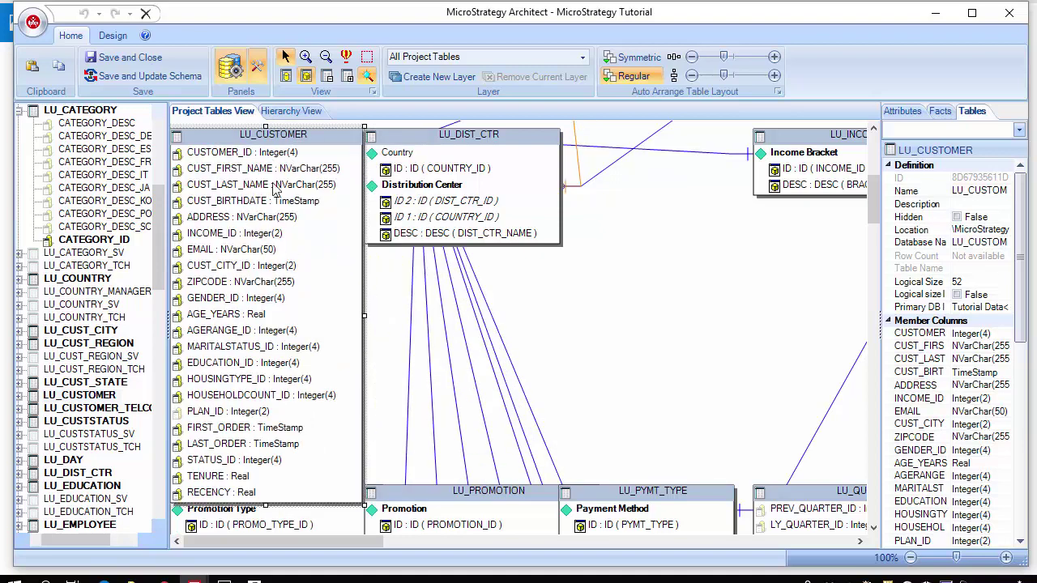
click(243, 152)
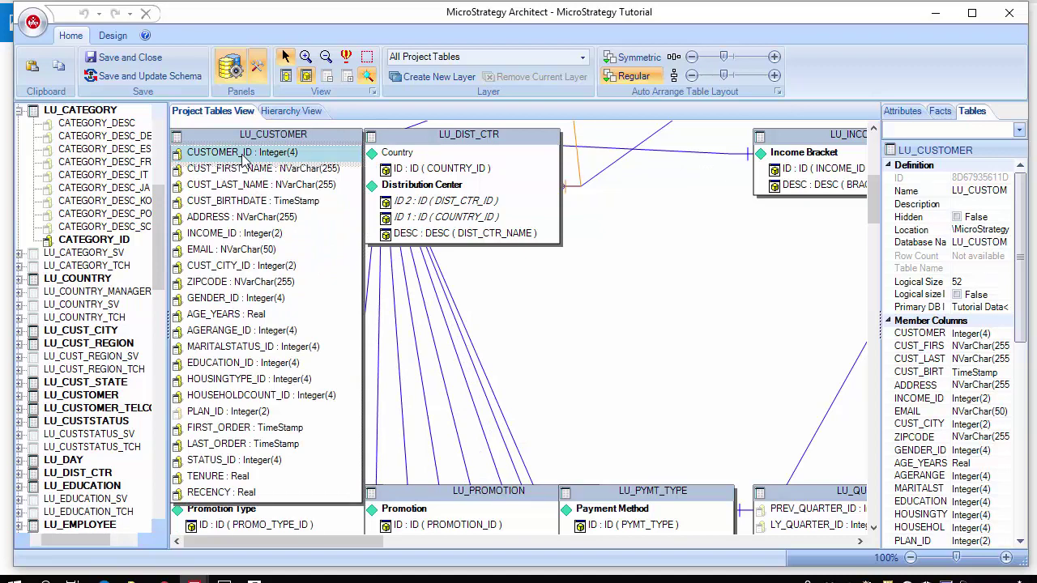
right_click(243, 154)
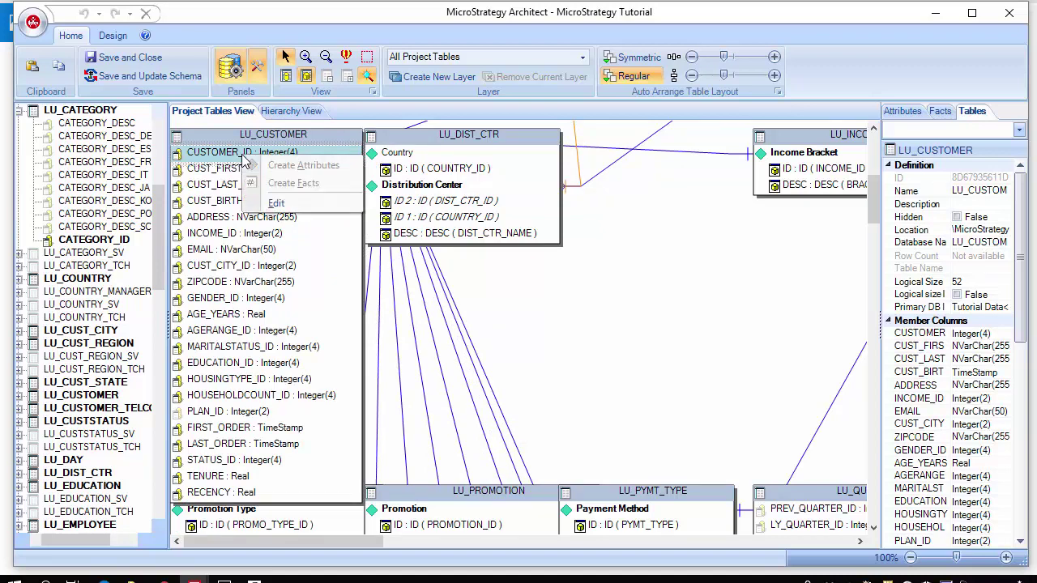
click(276, 204)
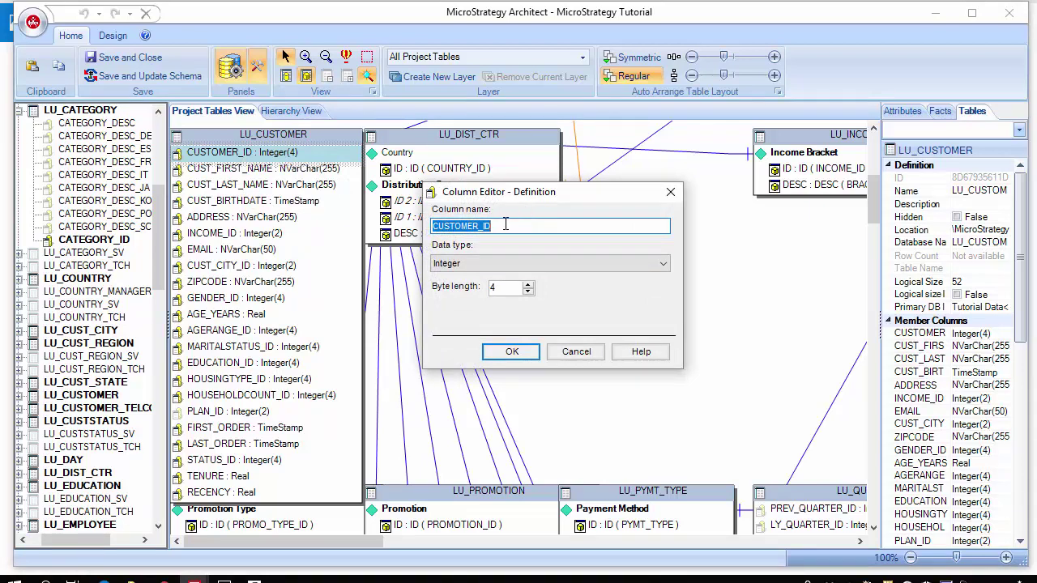
click(506, 225)
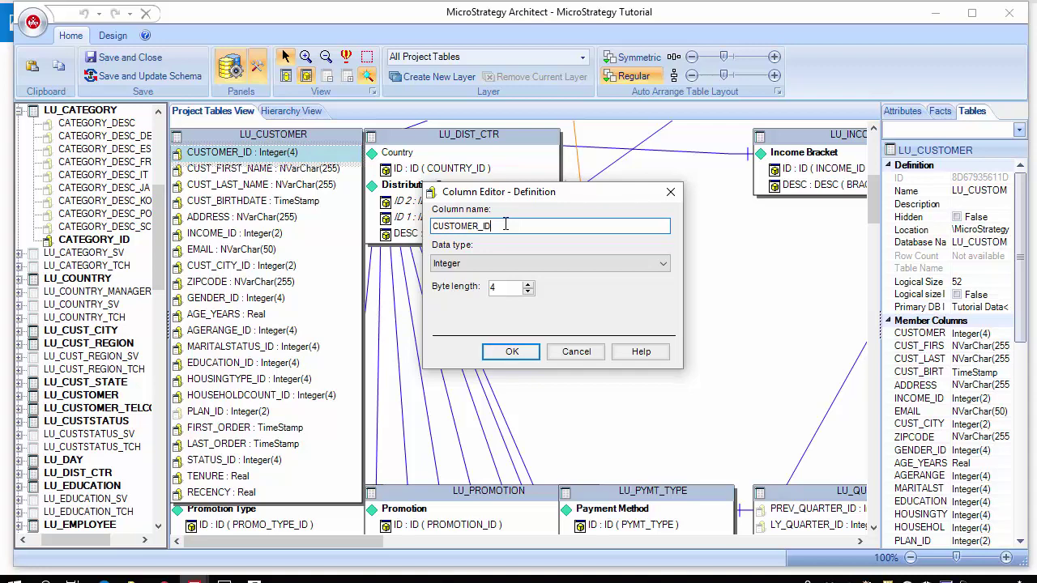
text(_2)
click(511, 354)
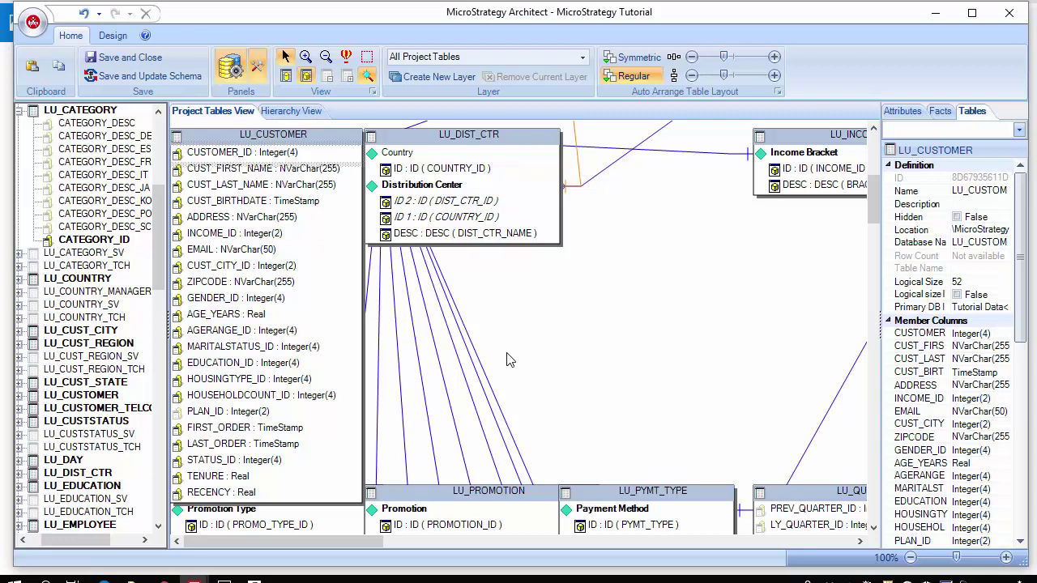
Step: Select the ADDRESS and CUSTOMER_ID columns in LU_CUSTOMER
click(316, 217)
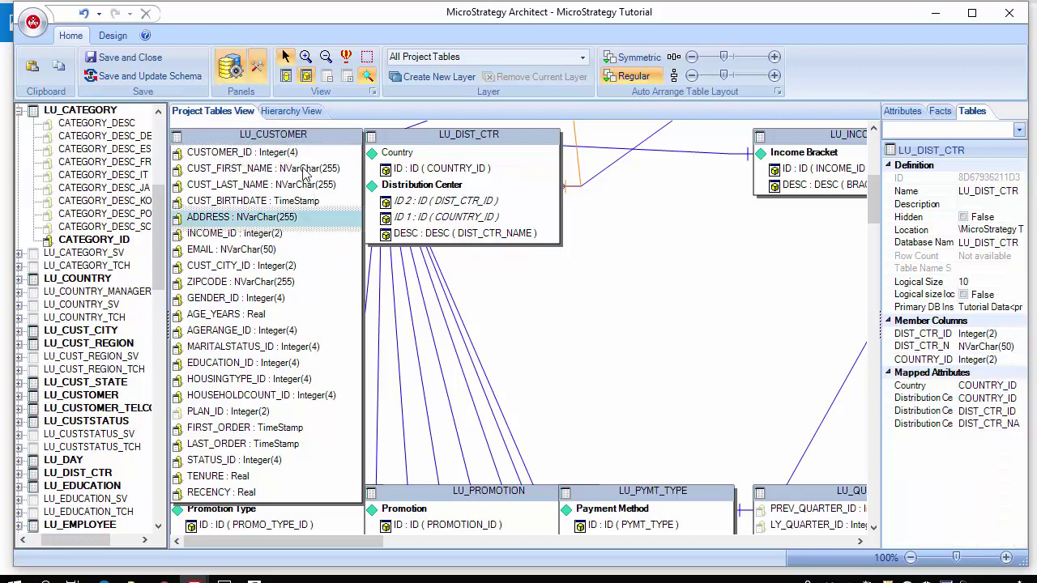
click(226, 160)
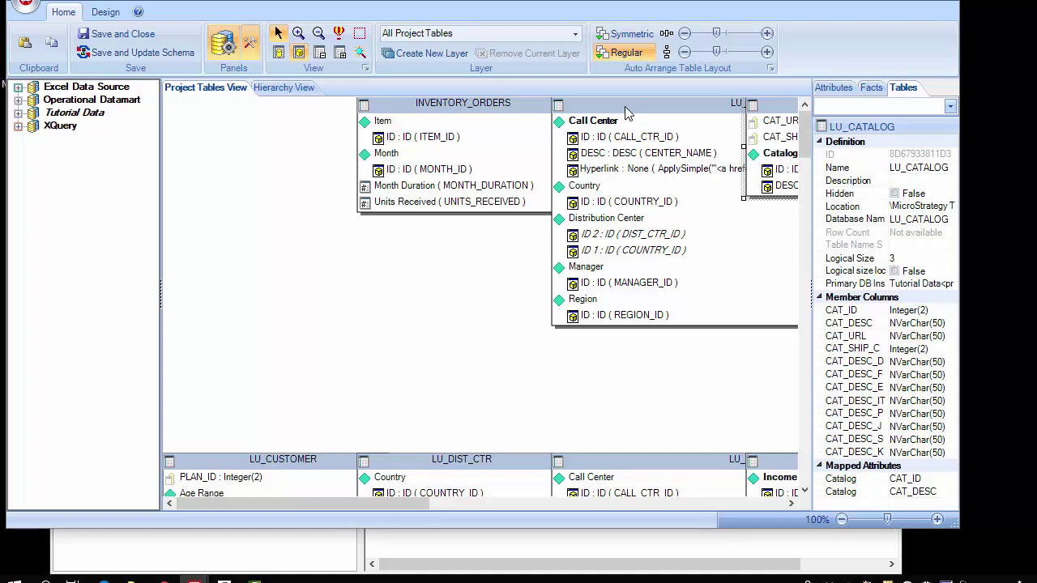
Step: Append _2 to LU_CATALOG's Database Name, dismiss the invalid-table warning, and re-edit the name
click(911, 224)
click(950, 219)
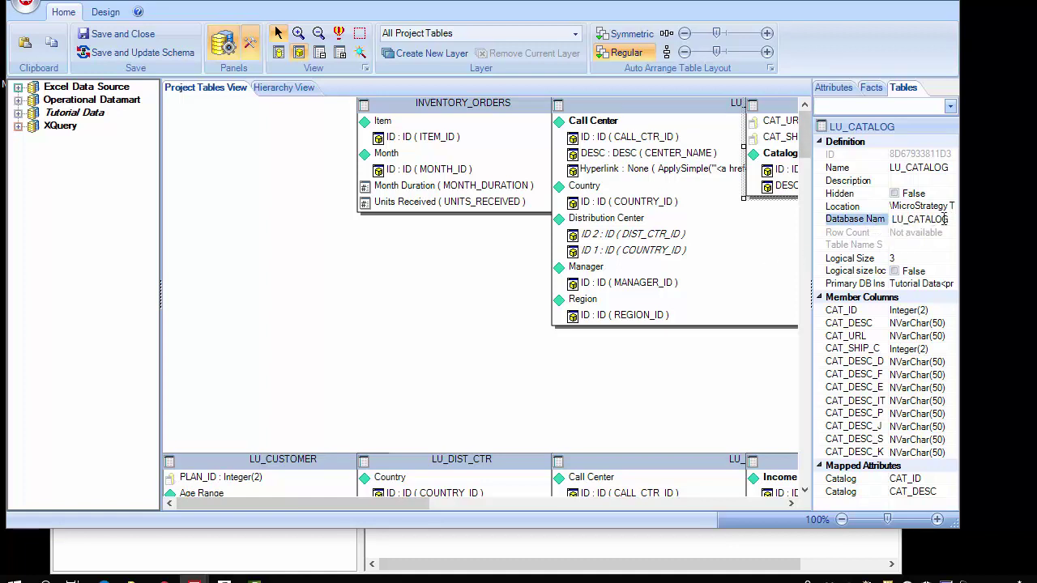
drag(961, 220, 1013, 221)
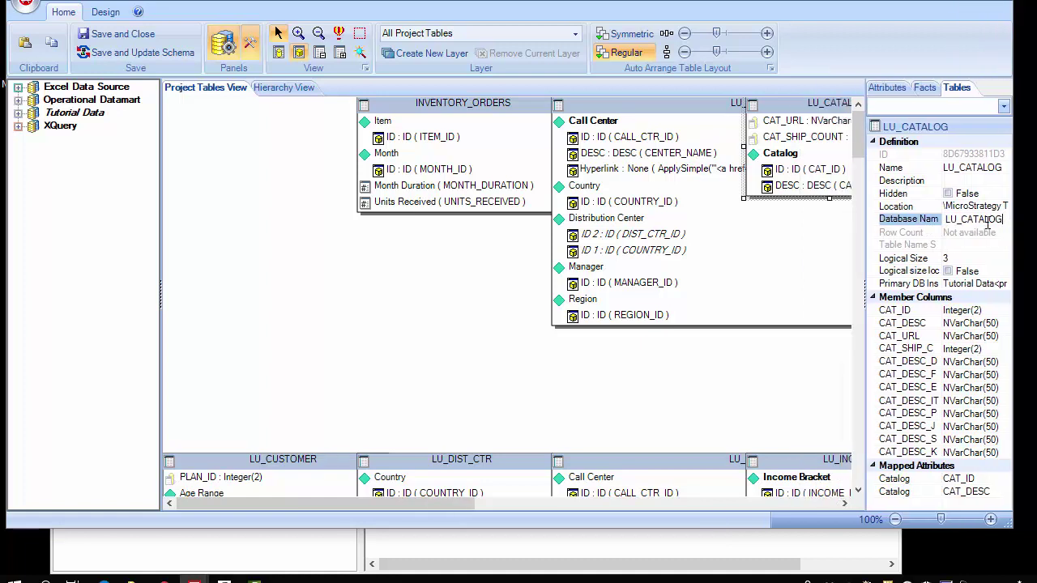
text(_2)
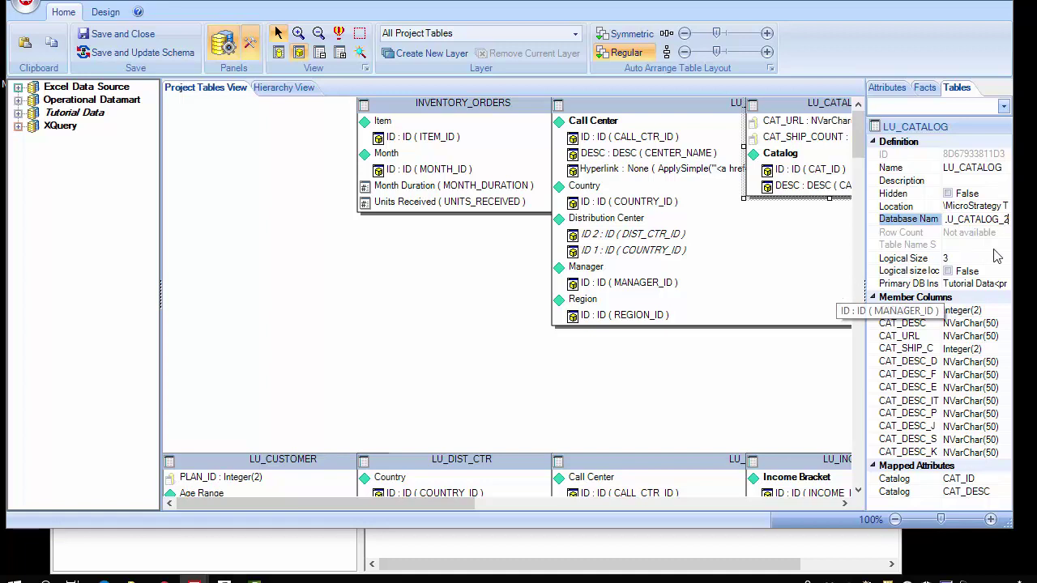
click(976, 208)
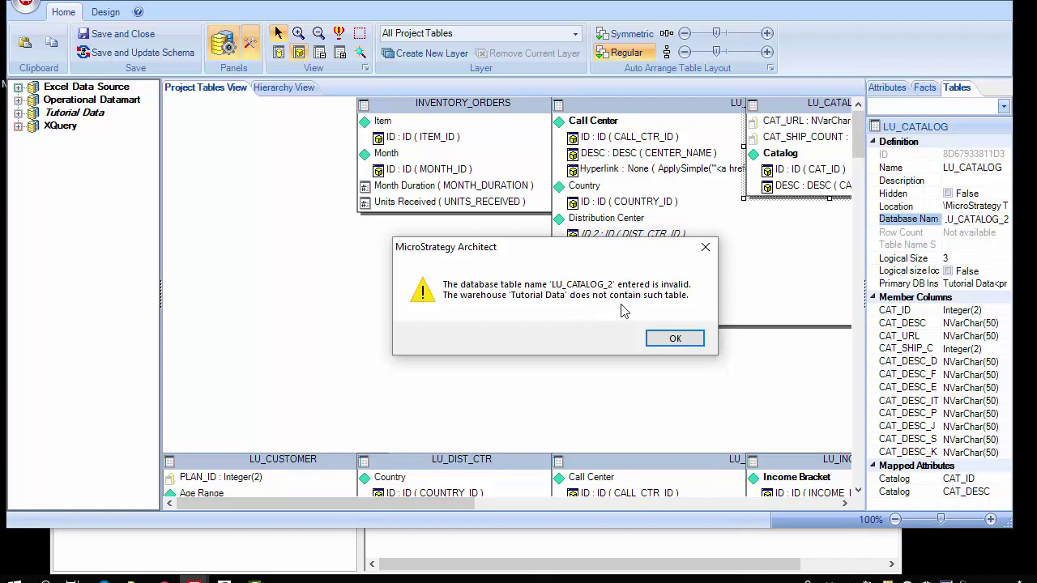
click(665, 339)
click(1002, 219)
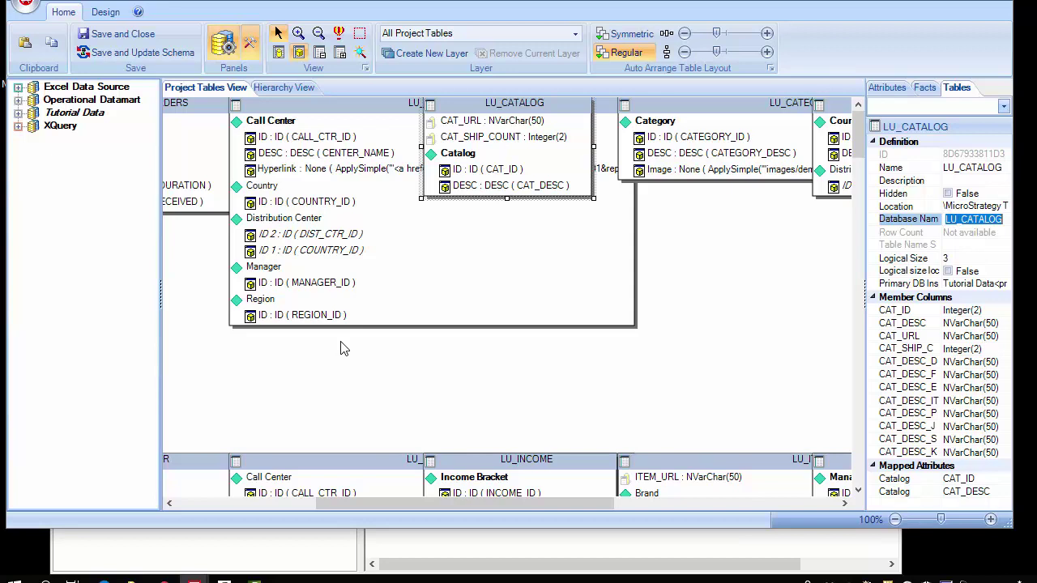
Step: Finish the edit leaving LU_CATALOG, then check LU_DIST_CTRL's logical size of 10
key(Return)
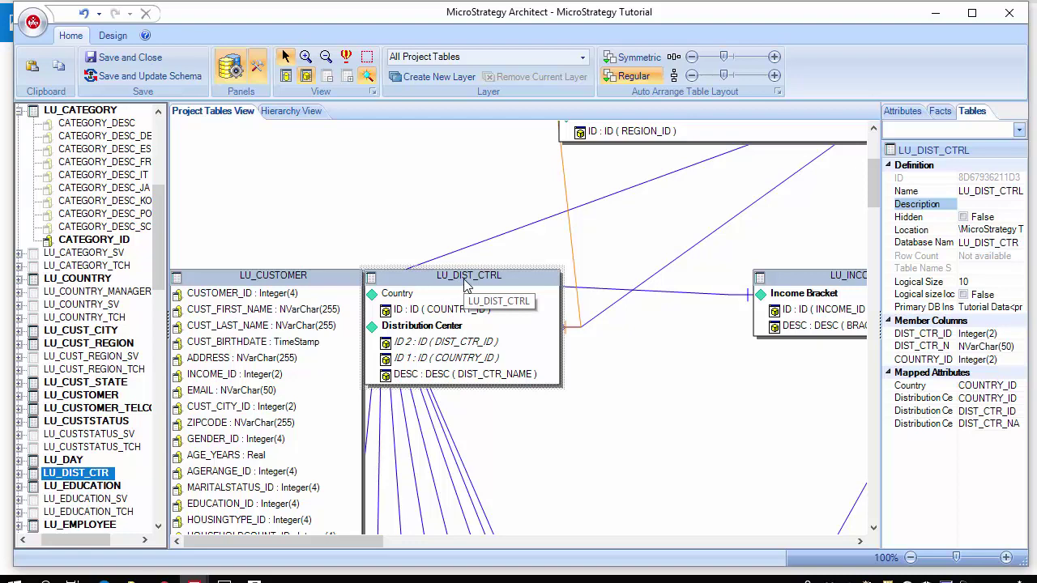
drag(879, 312, 774, 312)
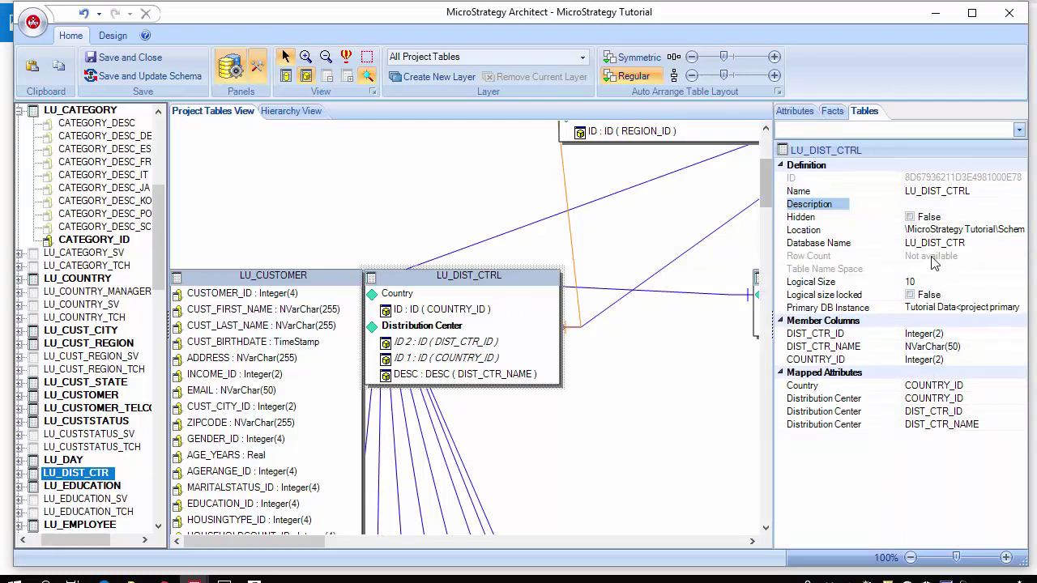
click(921, 283)
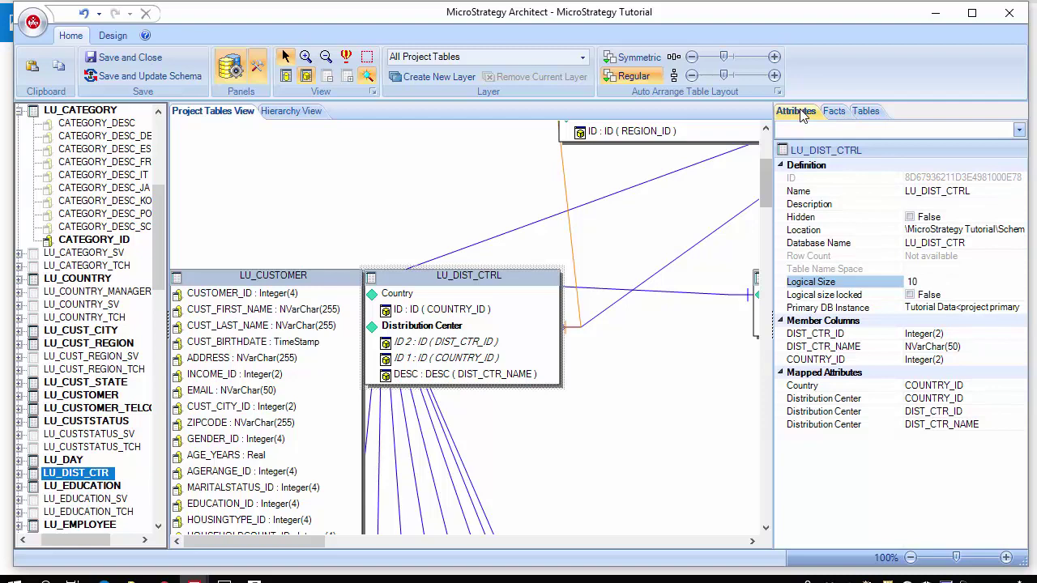
Step: Select the Customer attribute and scroll through its ID, Name, Address and Email forms
right_click(1022, 180)
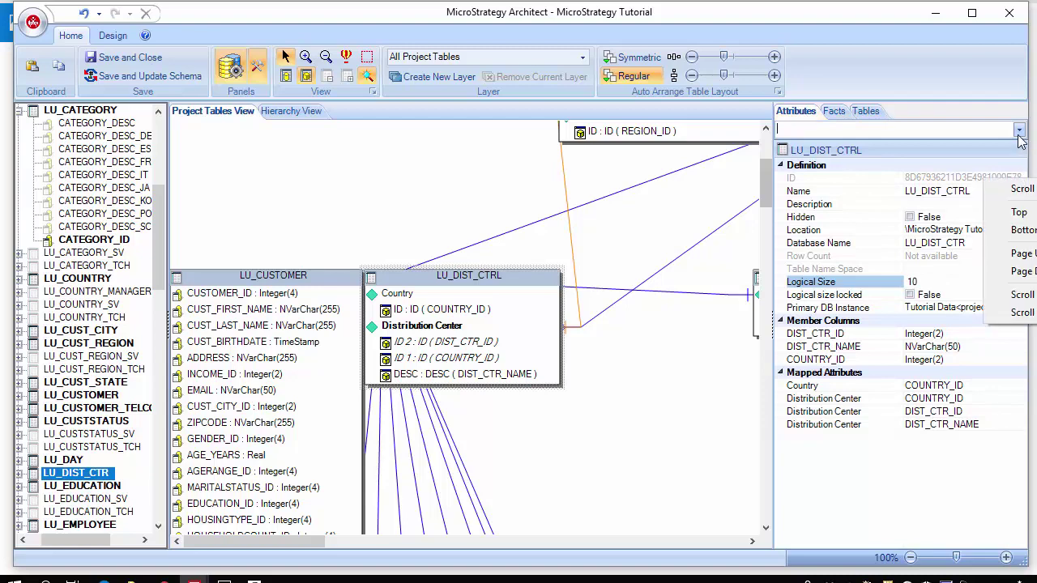
click(1018, 131)
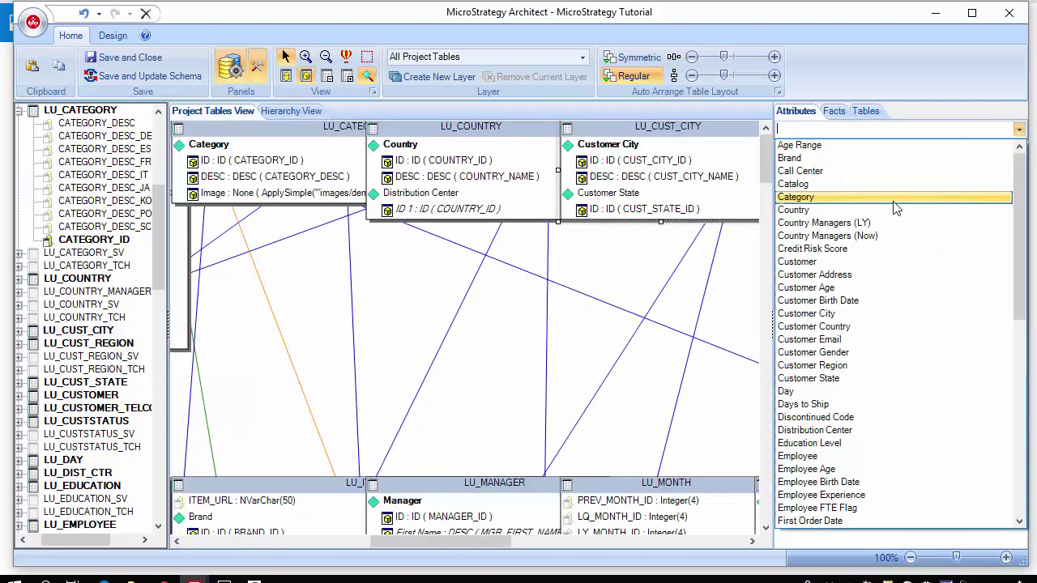
click(812, 270)
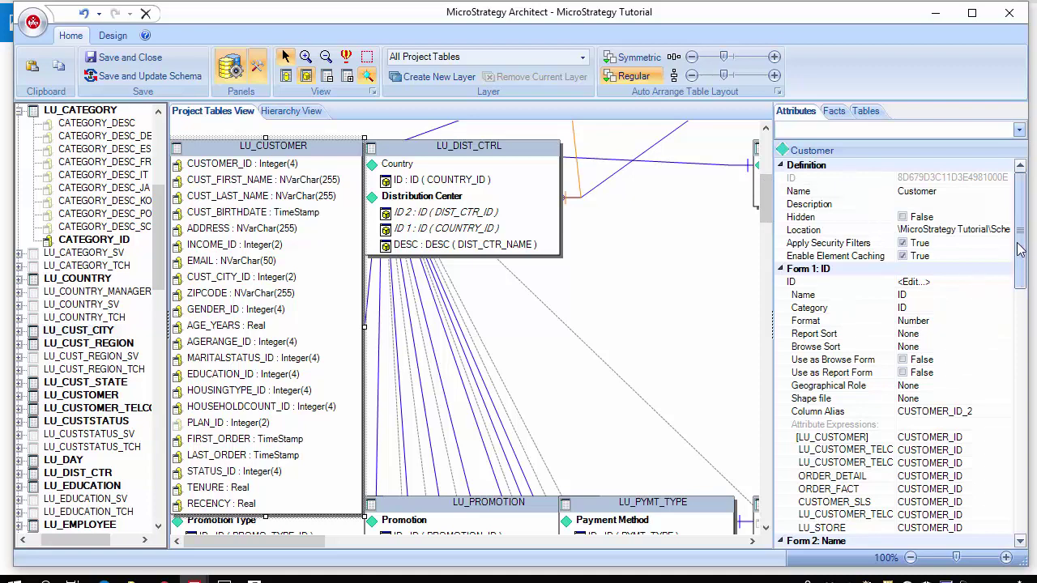
drag(1020, 251, 1019, 283)
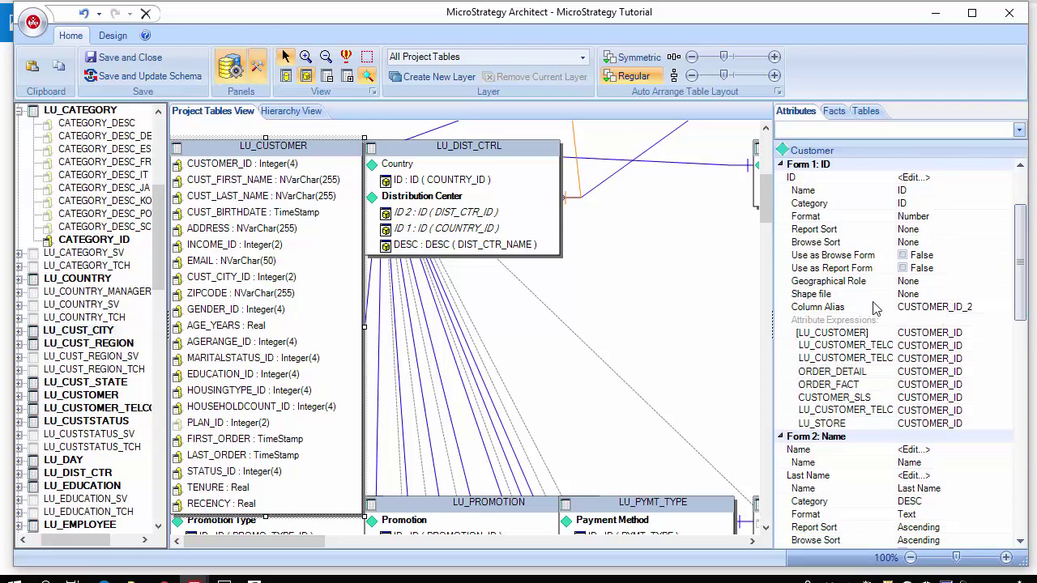
drag(1016, 298, 1027, 377)
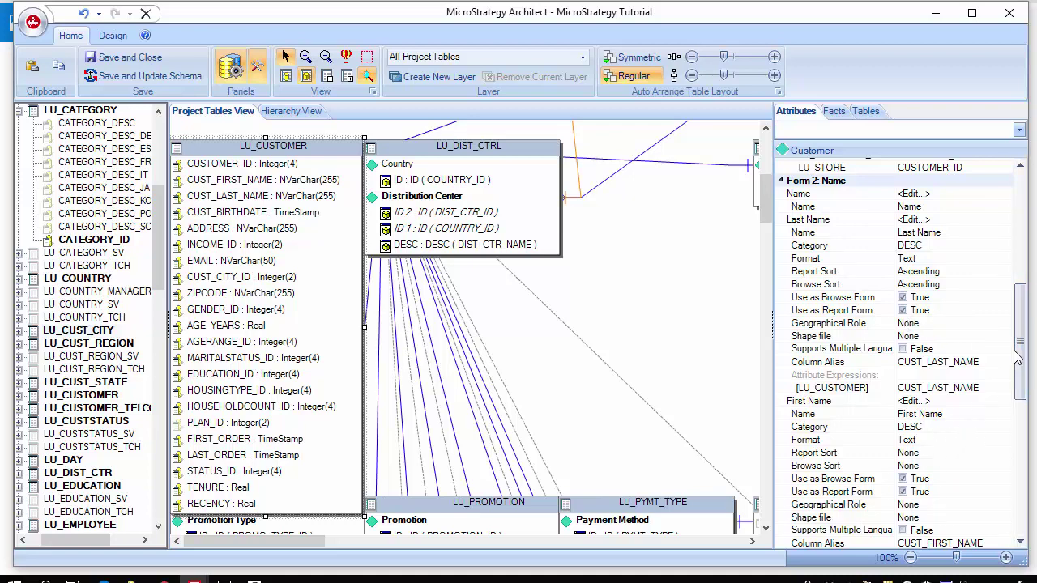
drag(1018, 358, 1033, 522)
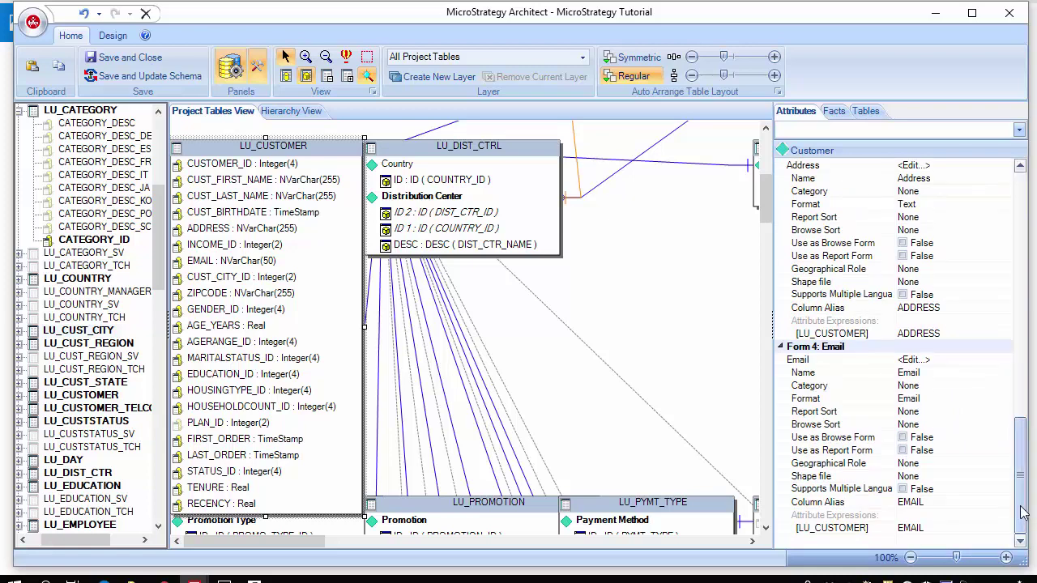
drag(1022, 512, 1027, 257)
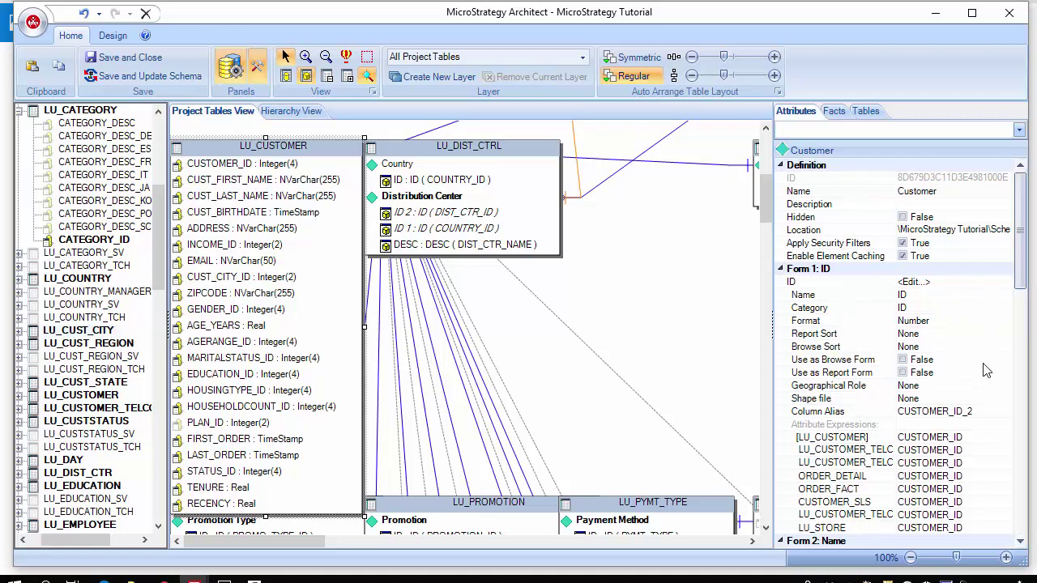
drag(1024, 217, 1026, 364)
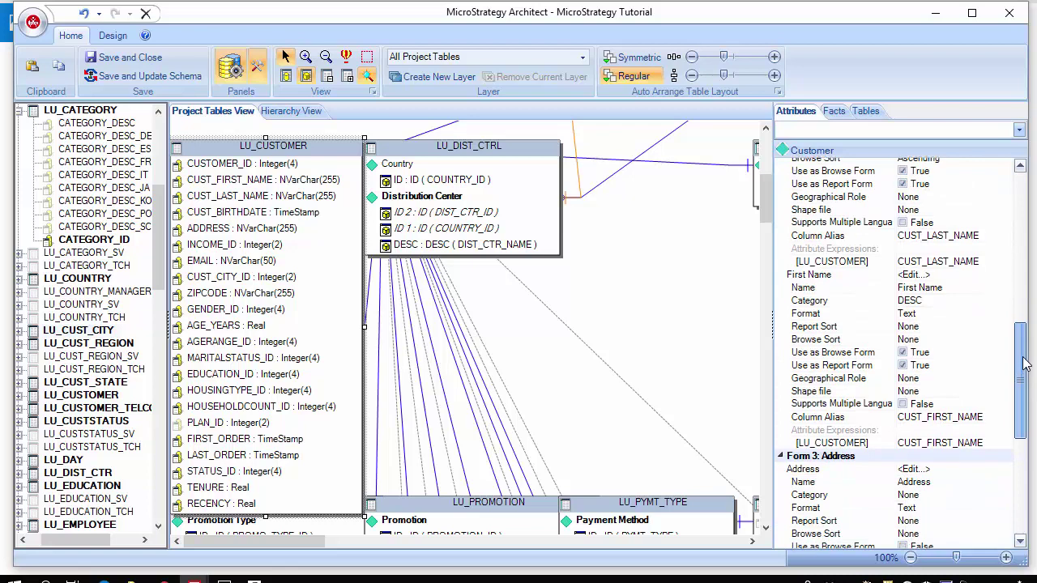
Step: Check the First Name form's Category and keep it as DESC
click(922, 301)
click(1003, 302)
click(1002, 301)
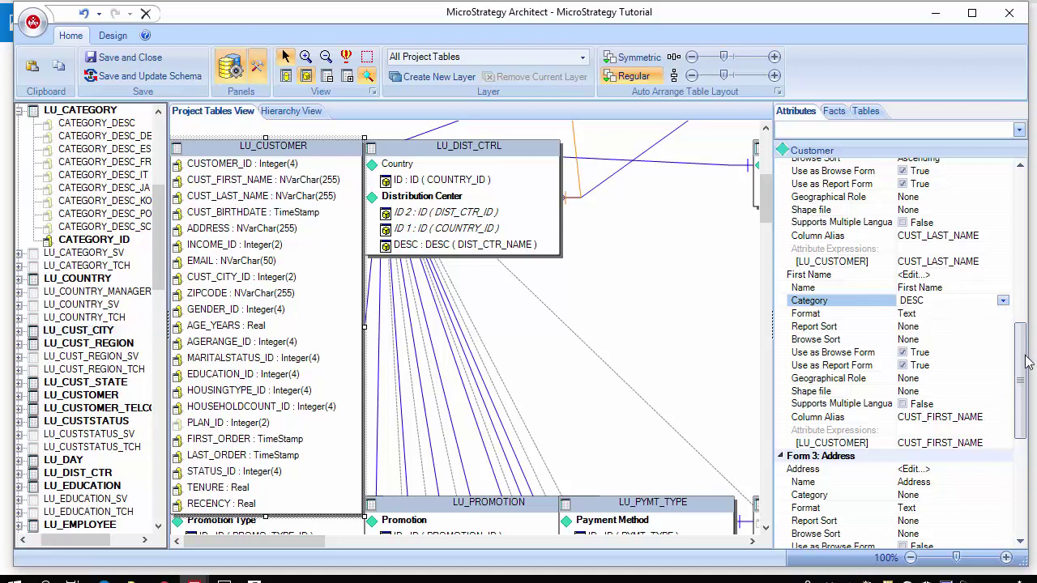
drag(1021, 362, 1024, 485)
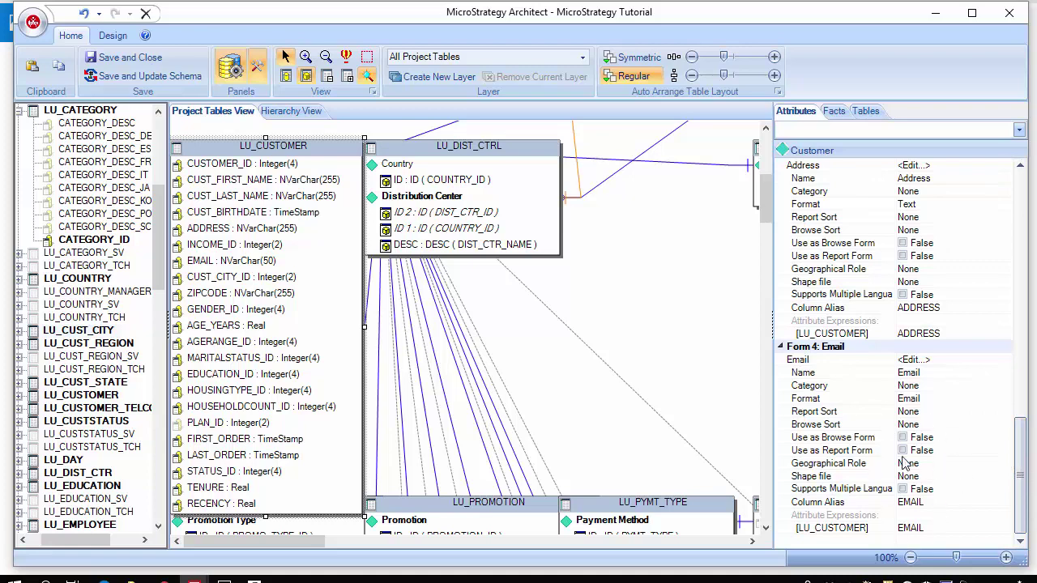
click(1024, 359)
click(1025, 328)
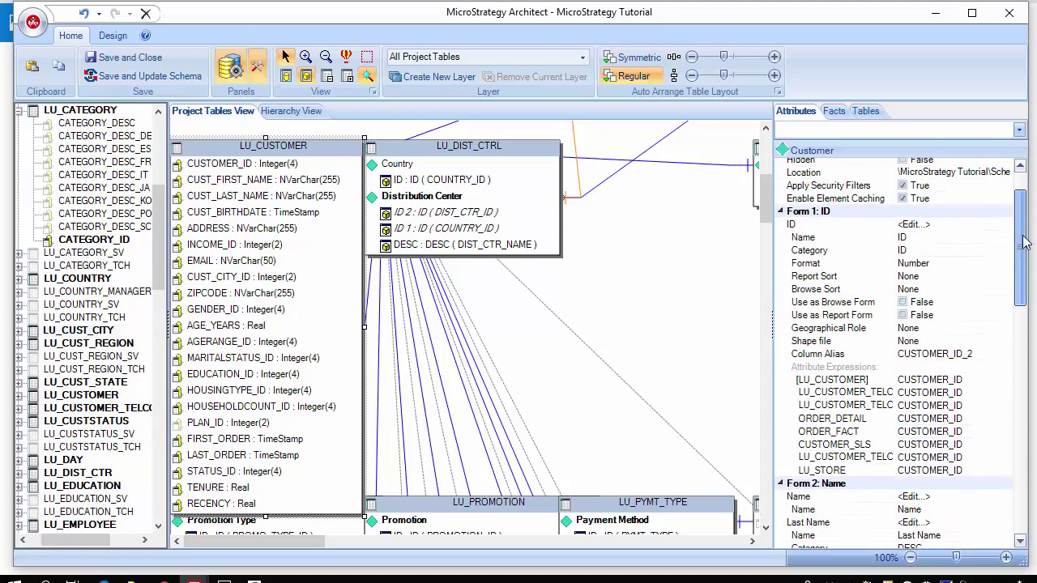
click(1025, 235)
click(841, 113)
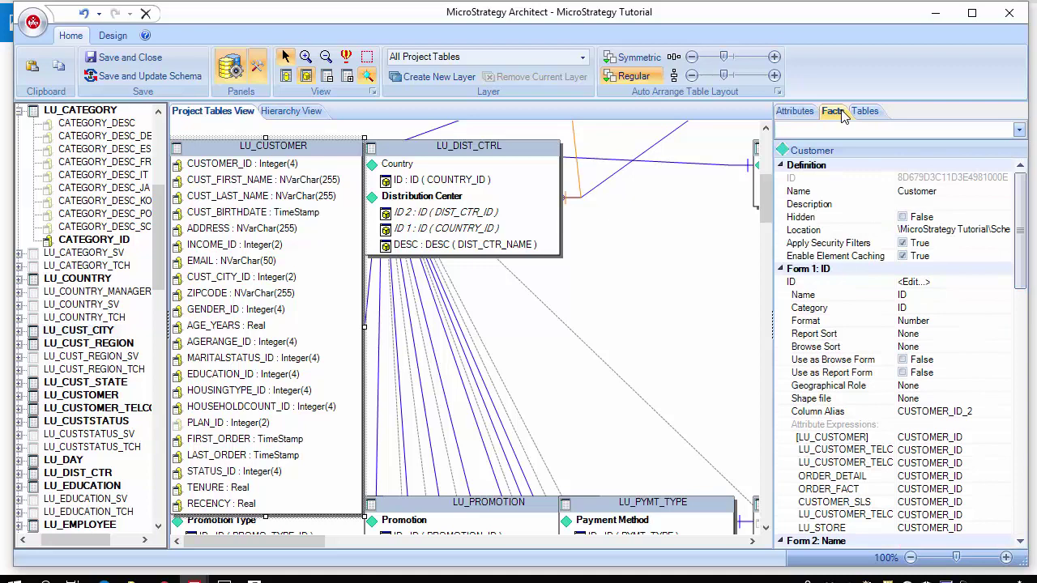
Step: Select the Cost fact and open its CUSTOMER_SLS source-table expression [TOT_COST] for editing
click(1018, 132)
click(815, 185)
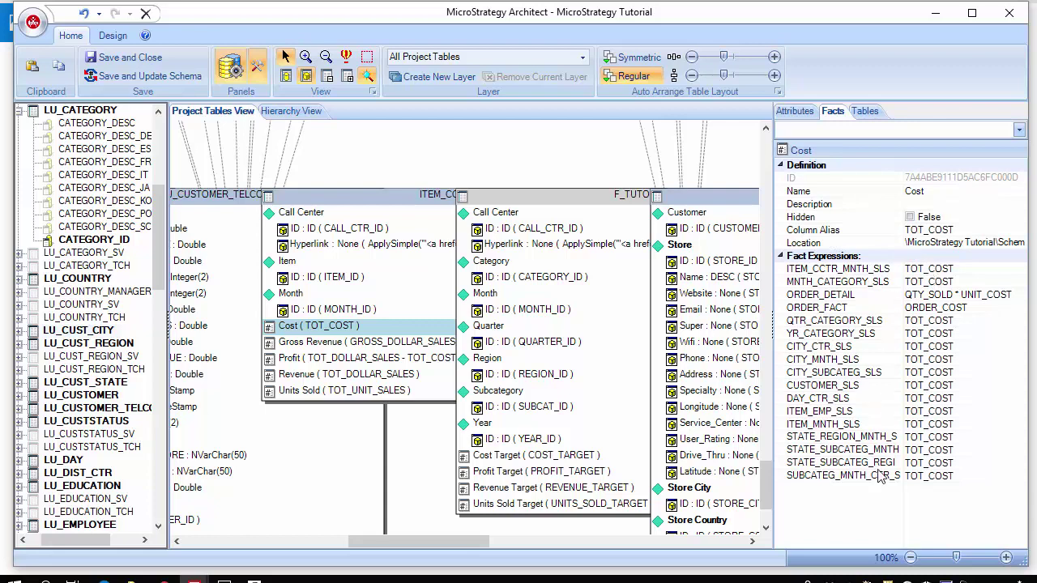
click(870, 389)
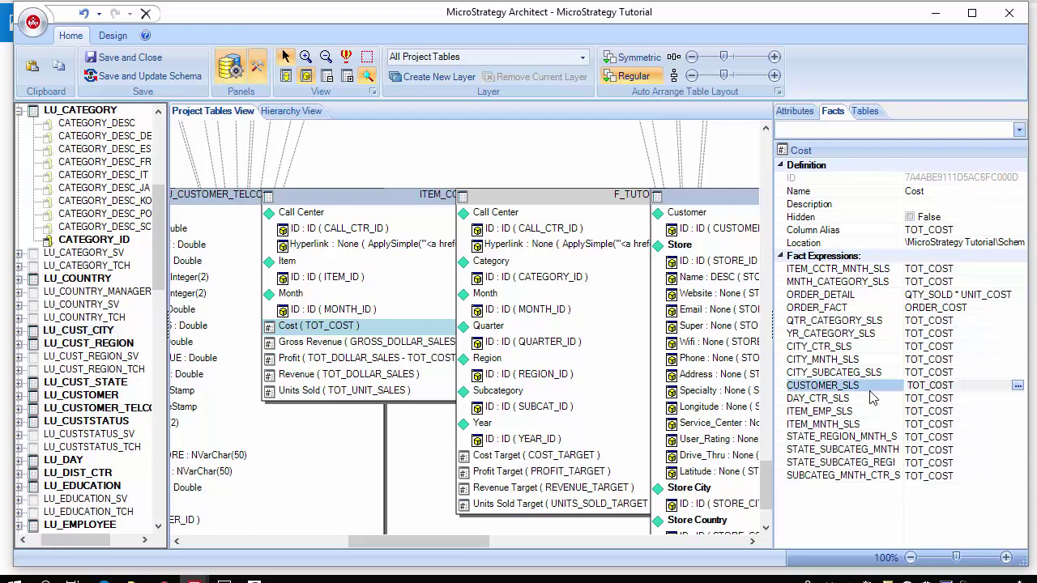
click(1017, 386)
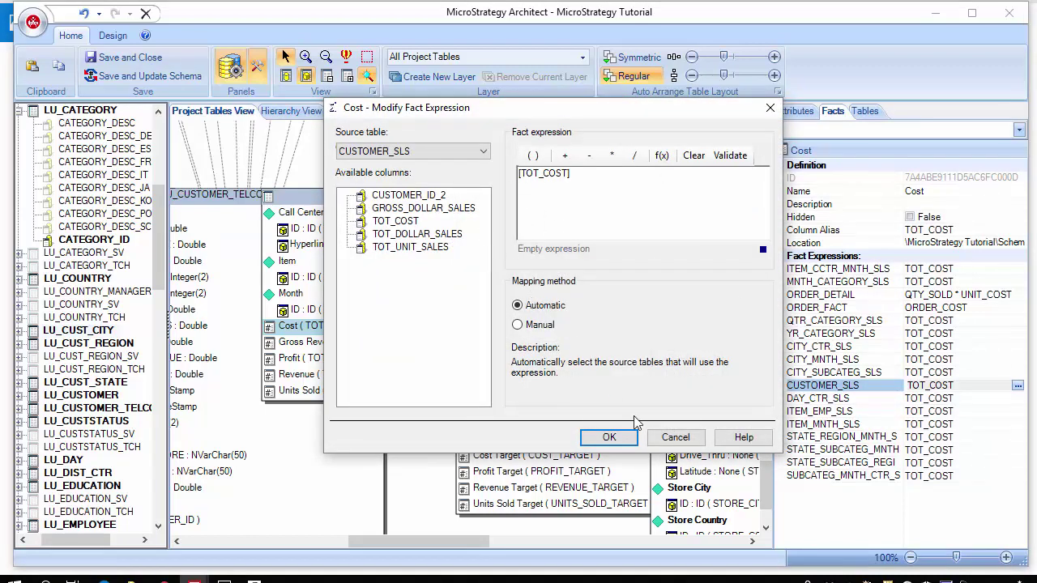
Step: Cancel the Modify Fact Expression dialog so Cost's CUSTOMER_SLS expression stays TOT_COST
click(676, 437)
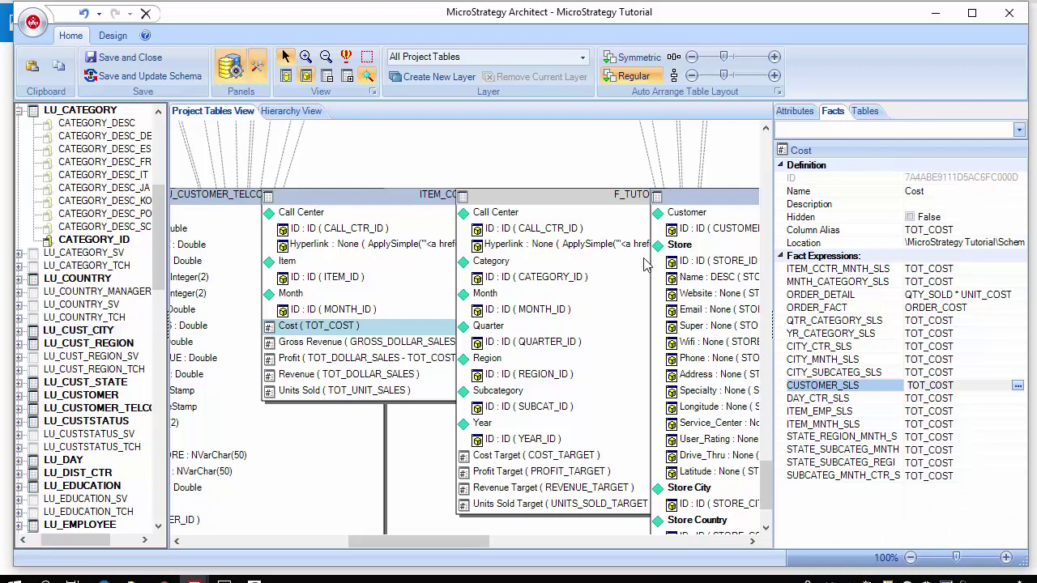
click(346, 58)
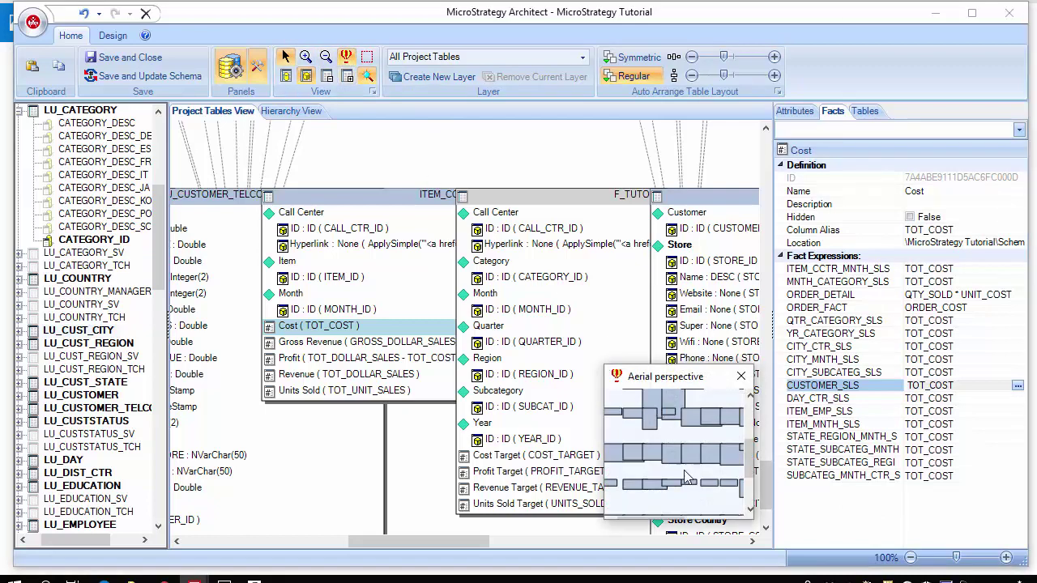
drag(754, 459, 753, 498)
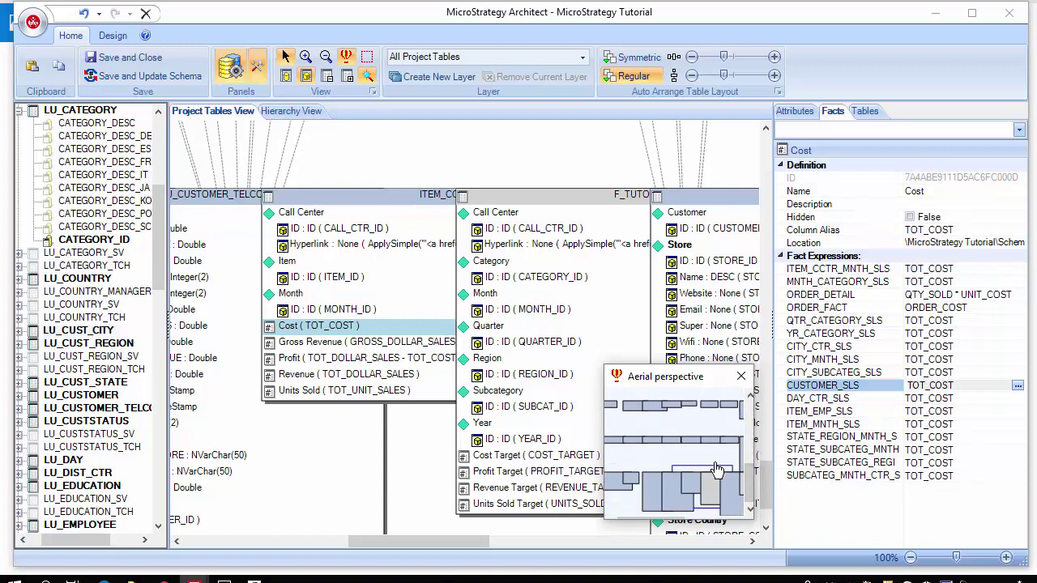
click(740, 376)
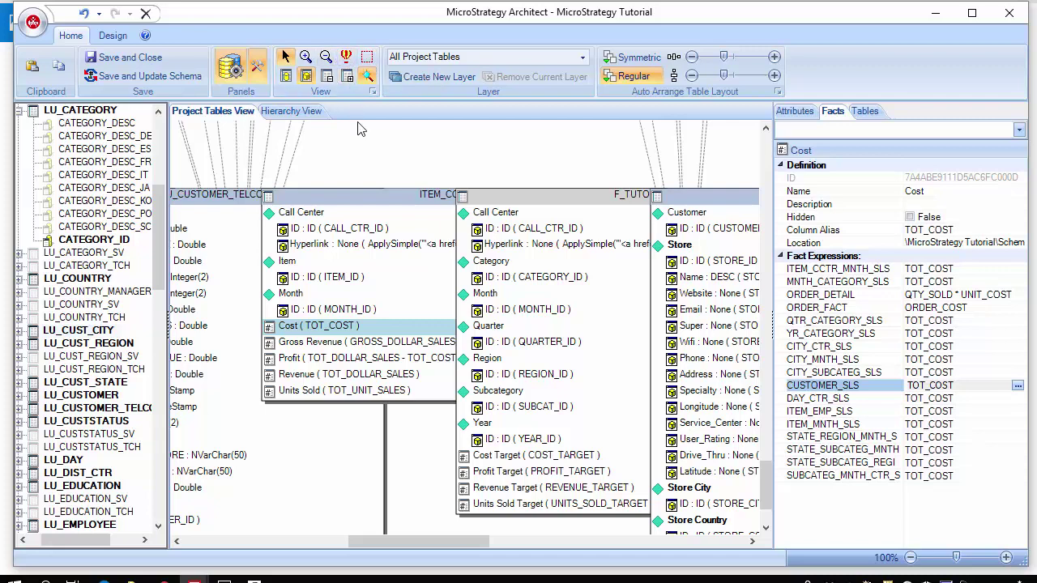
Step: Select the ITEM_CCTR_MNTH_SLS table and drag it up and slightly left in the diagram
click(360, 363)
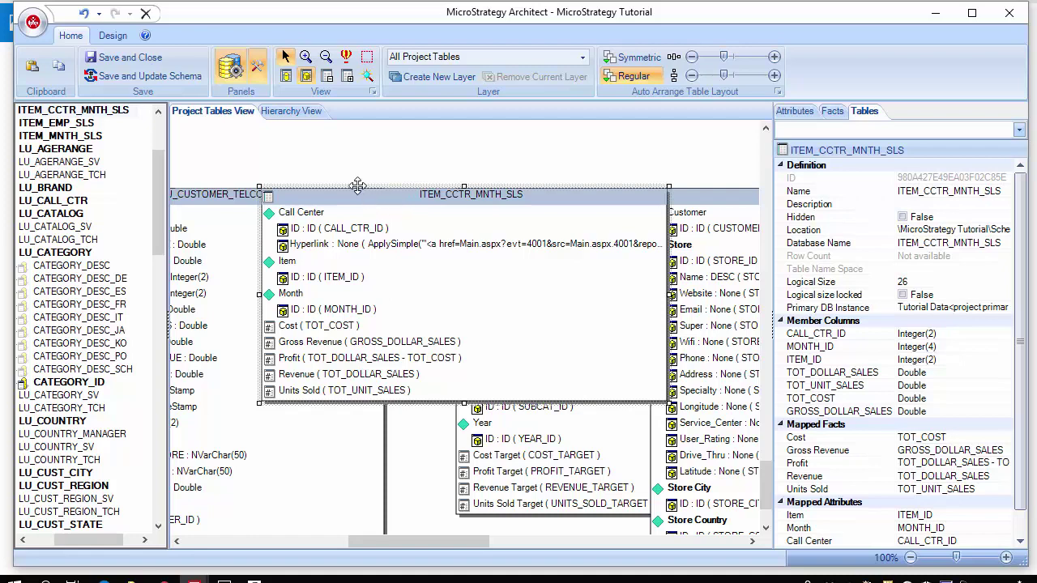
drag(357, 186, 437, 149)
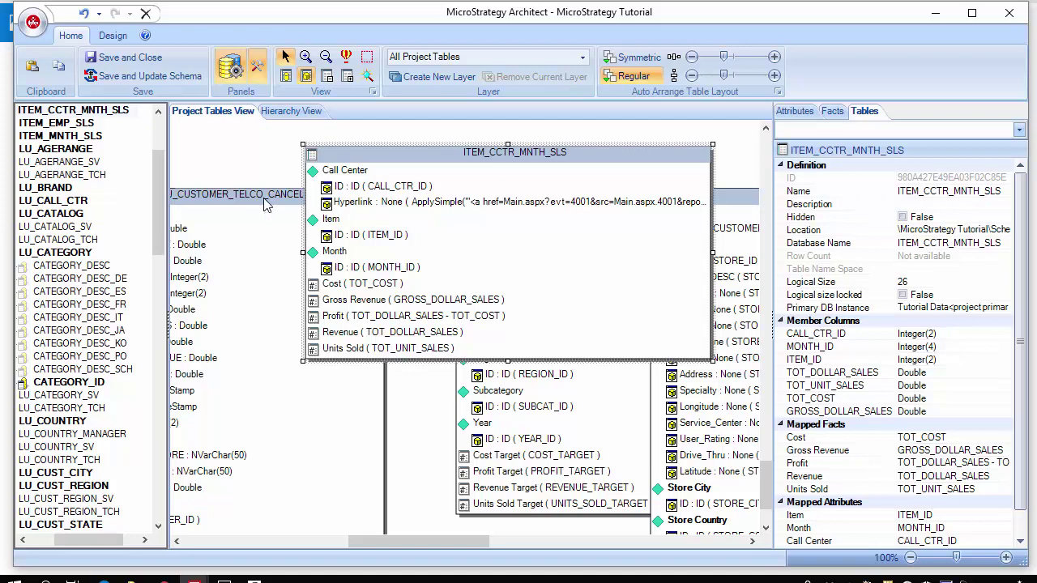
Step: Turn on Show relationships, then bring up the Design ribbon's schema tools
click(367, 77)
click(112, 35)
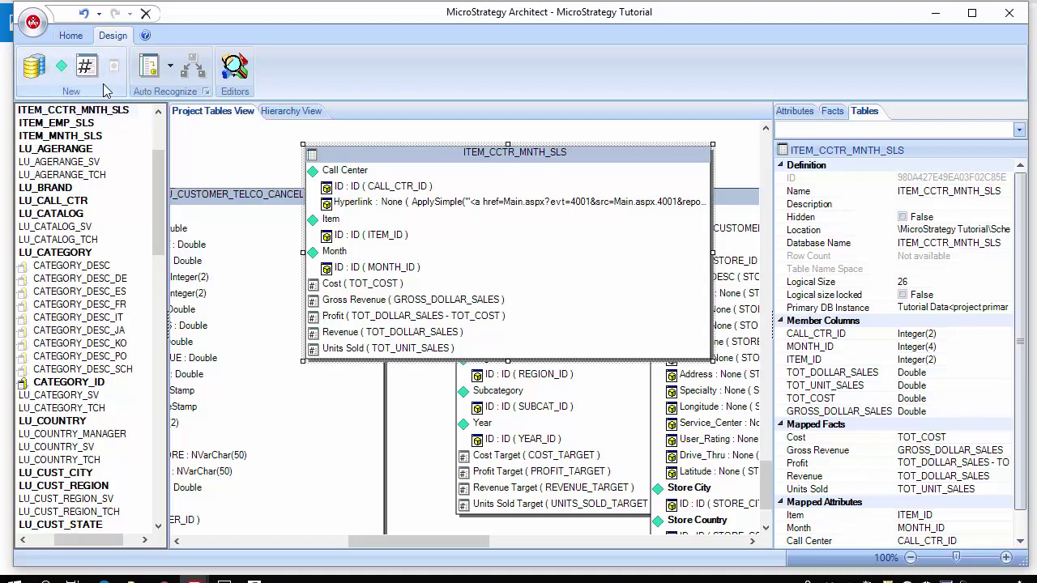
click(61, 67)
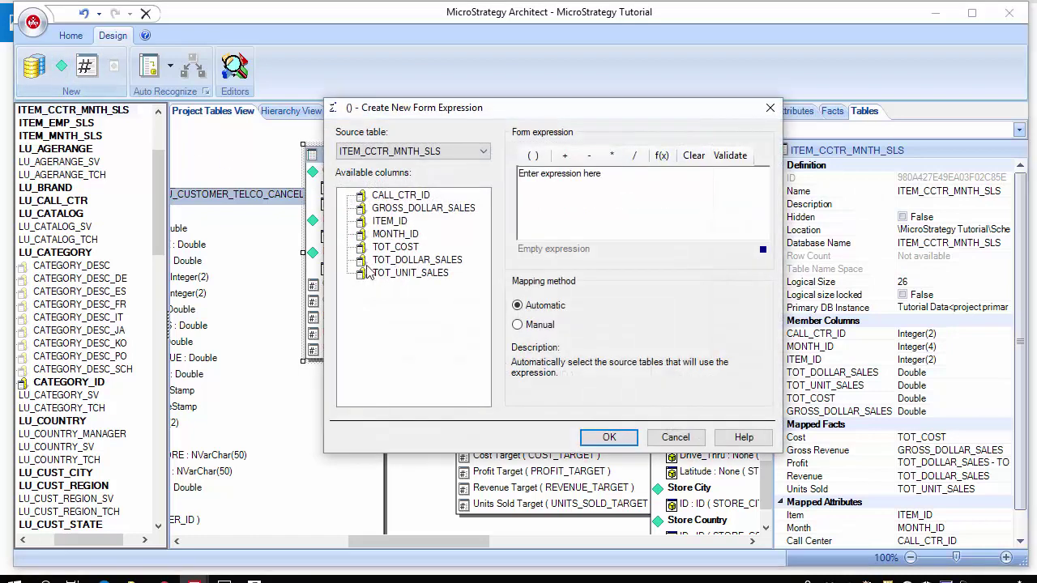
click(676, 437)
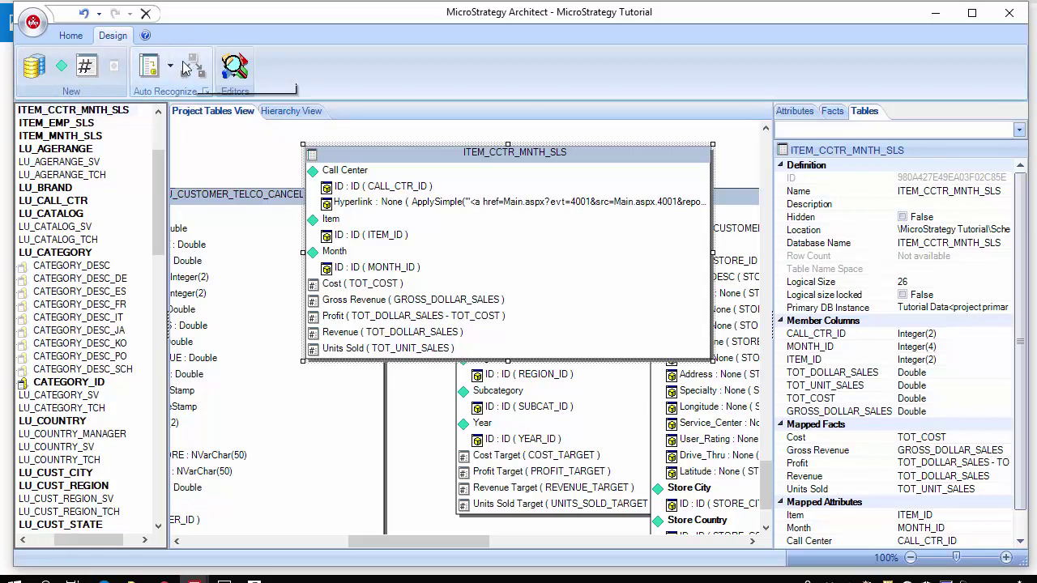
click(149, 66)
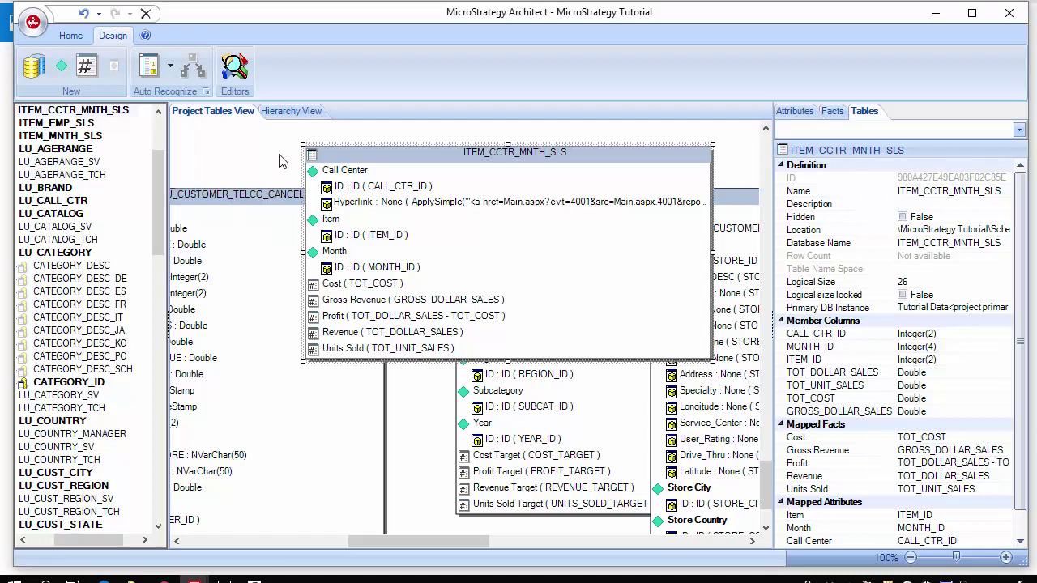
Step: In the Logical Size Editor, set F_TUTORIAL_TARGETS's logical size to 100 and apply with OK
click(235, 71)
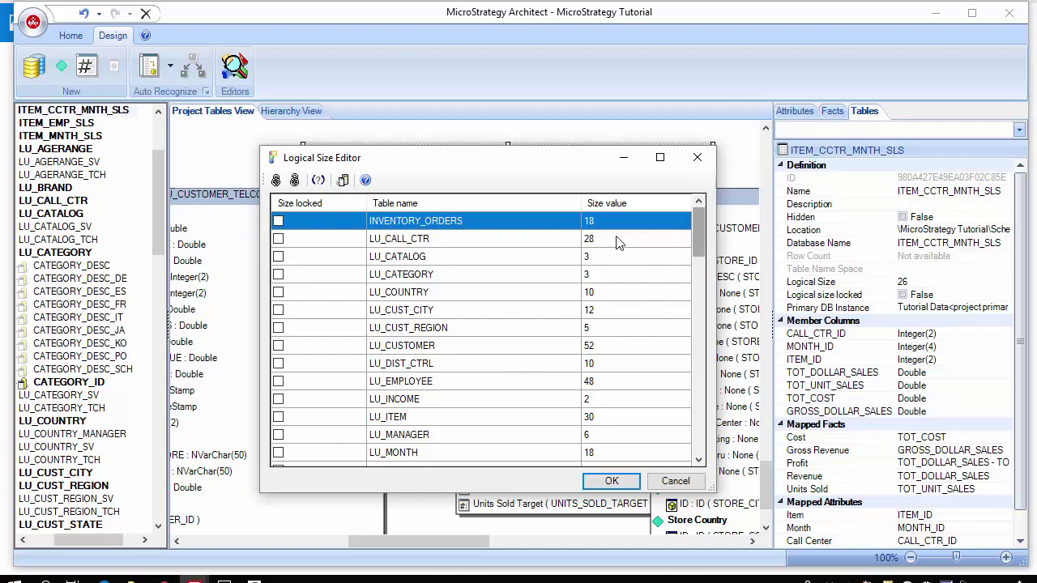
drag(696, 235, 695, 444)
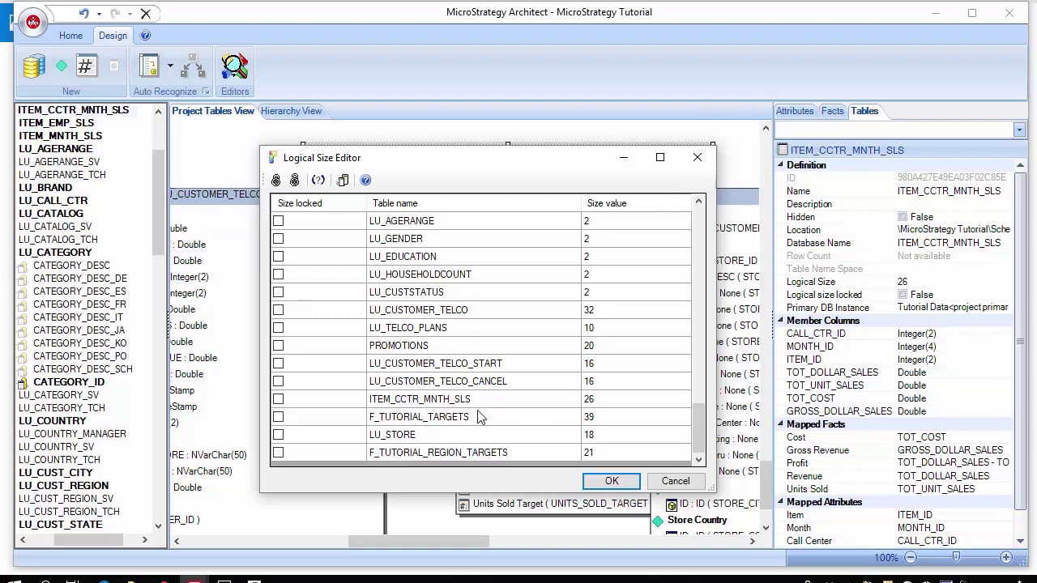
double_click(594, 420)
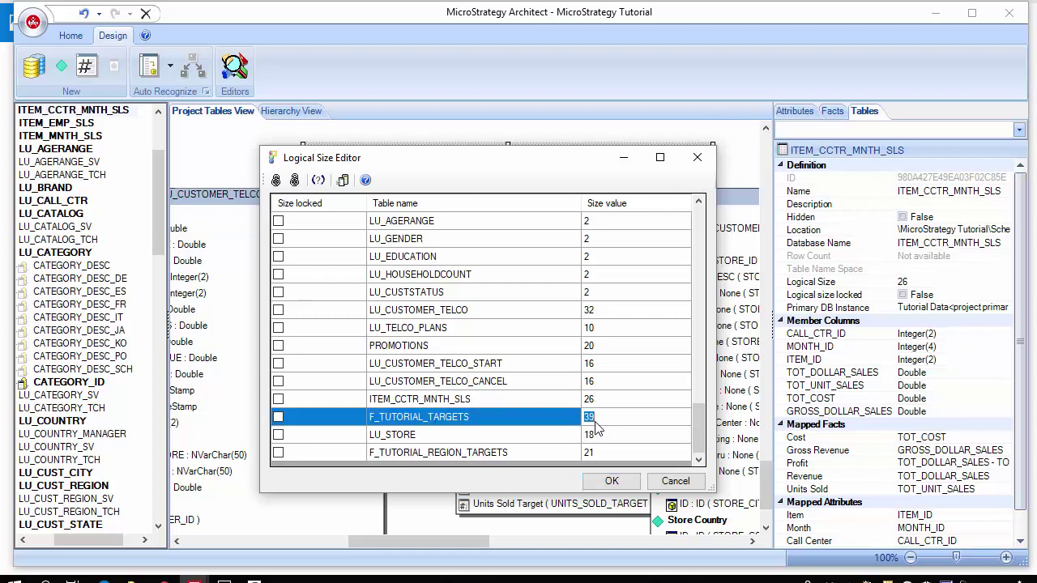
text(100)
click(612, 480)
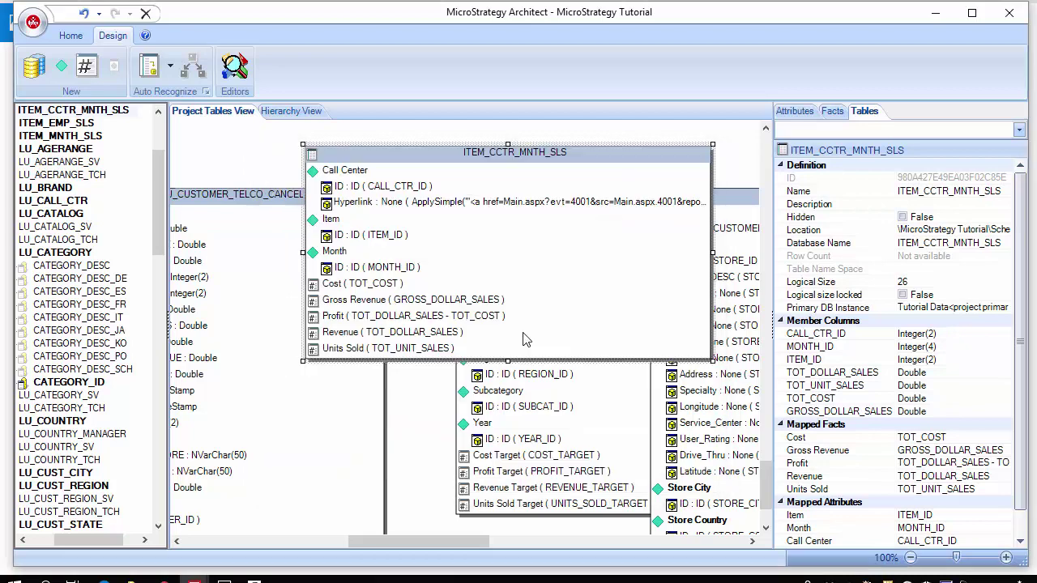
Step: In Hierarchy View, delete the Shipper–Order relationship, then undo the deletion to restore it
click(71, 35)
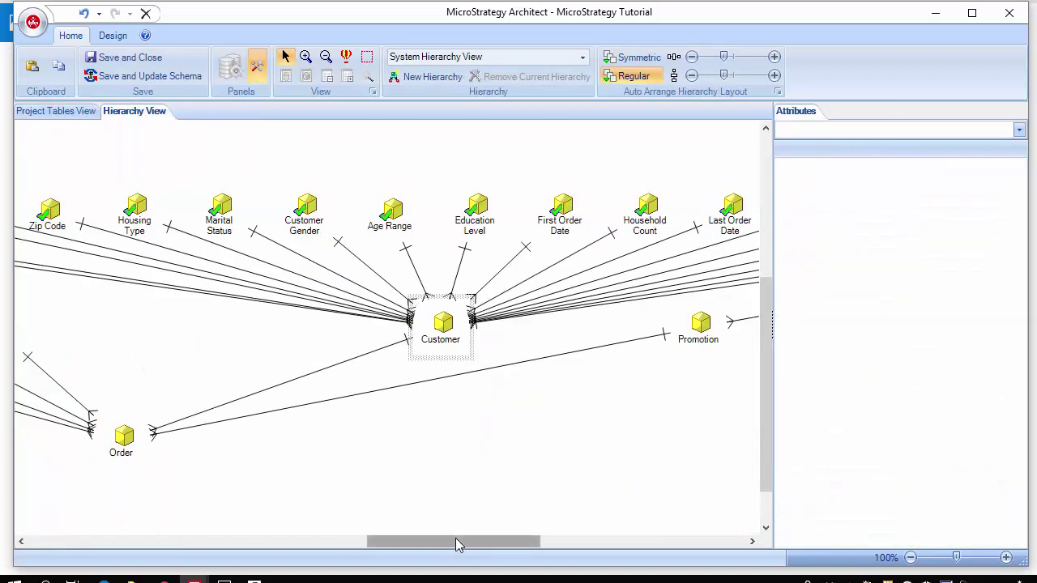
drag(455, 540, 375, 551)
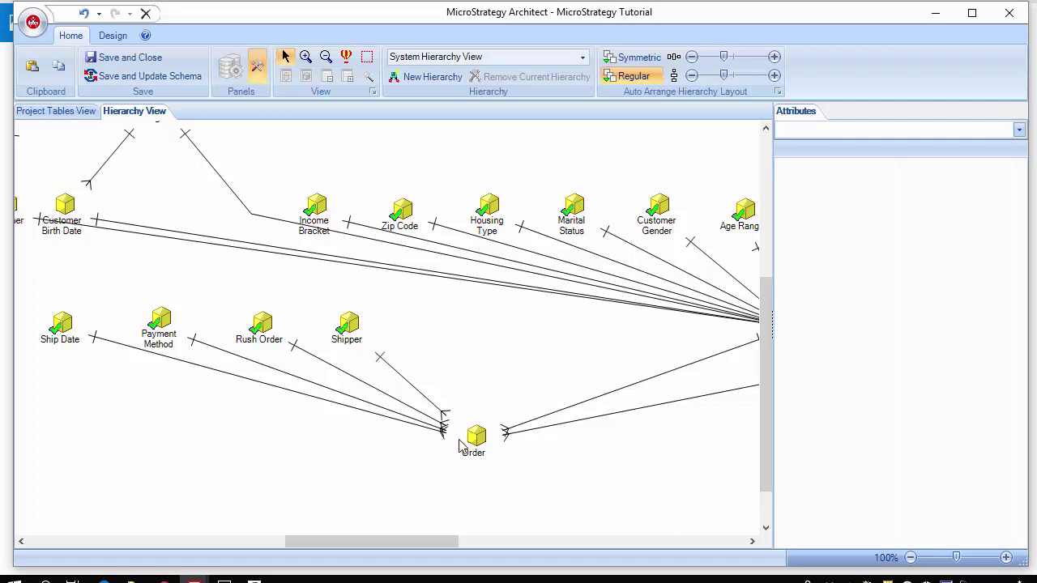
right_click(396, 375)
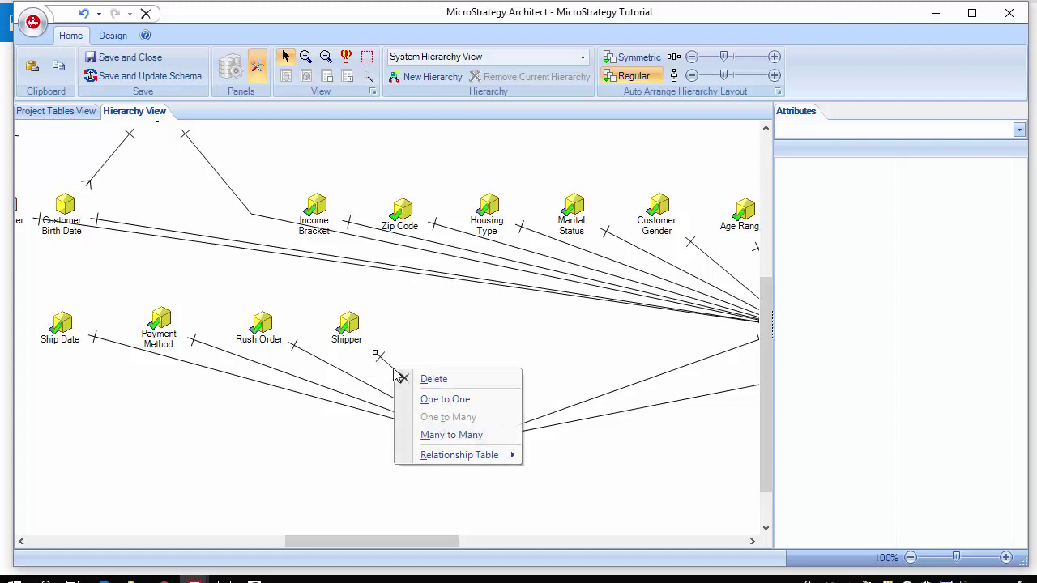
mouse_move(456, 458)
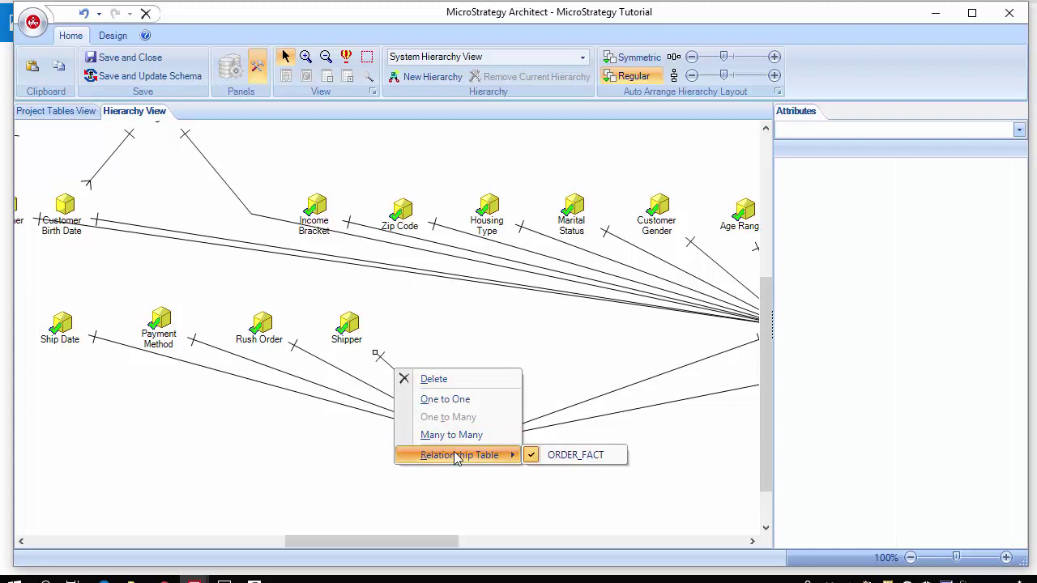
click(348, 443)
click(349, 443)
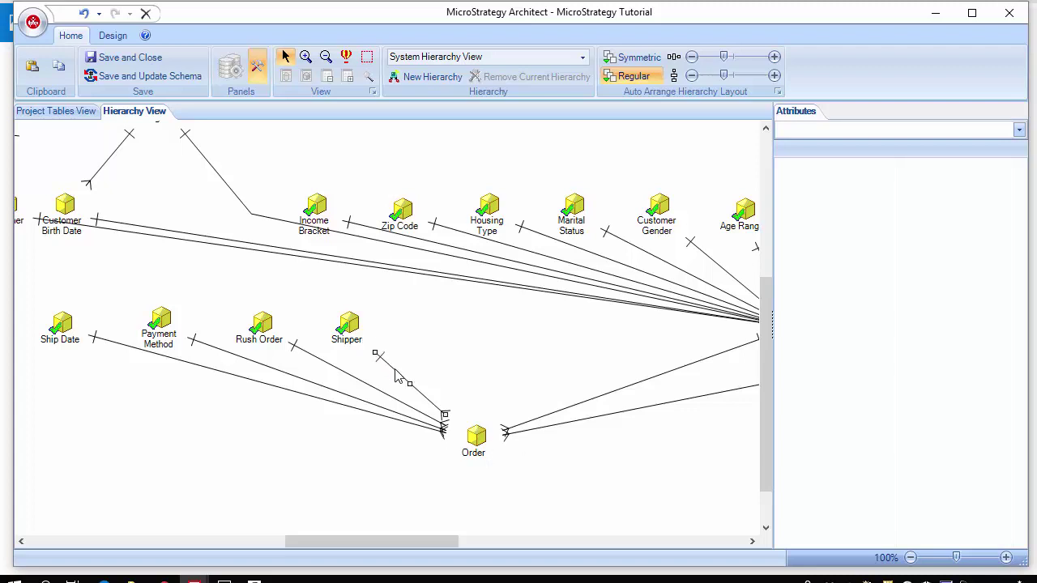
key(Delete)
key(ctrl+z)
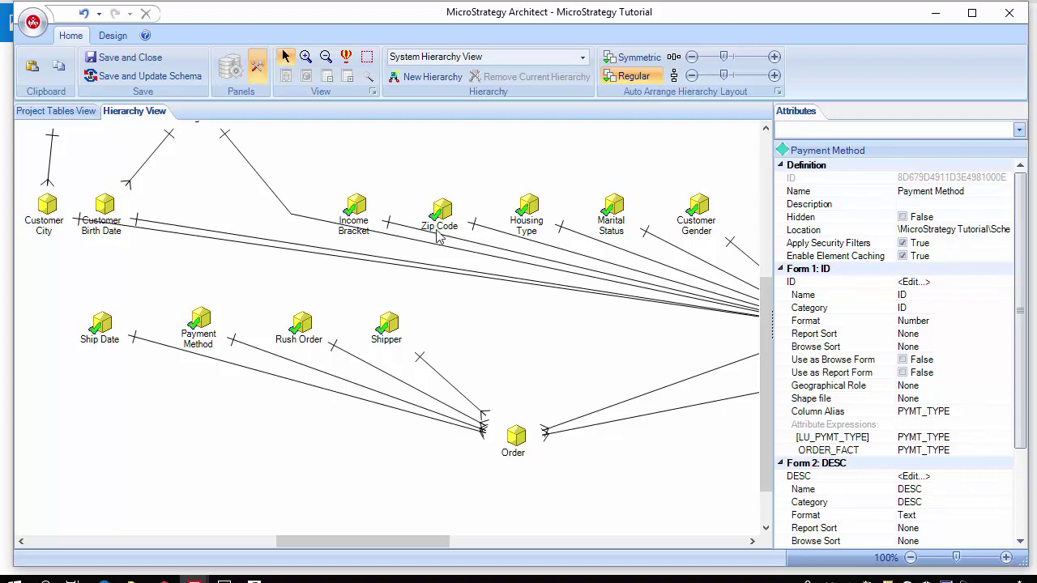
Step: Create a new hierarchy, accepting the name Hierarchy 7
click(413, 78)
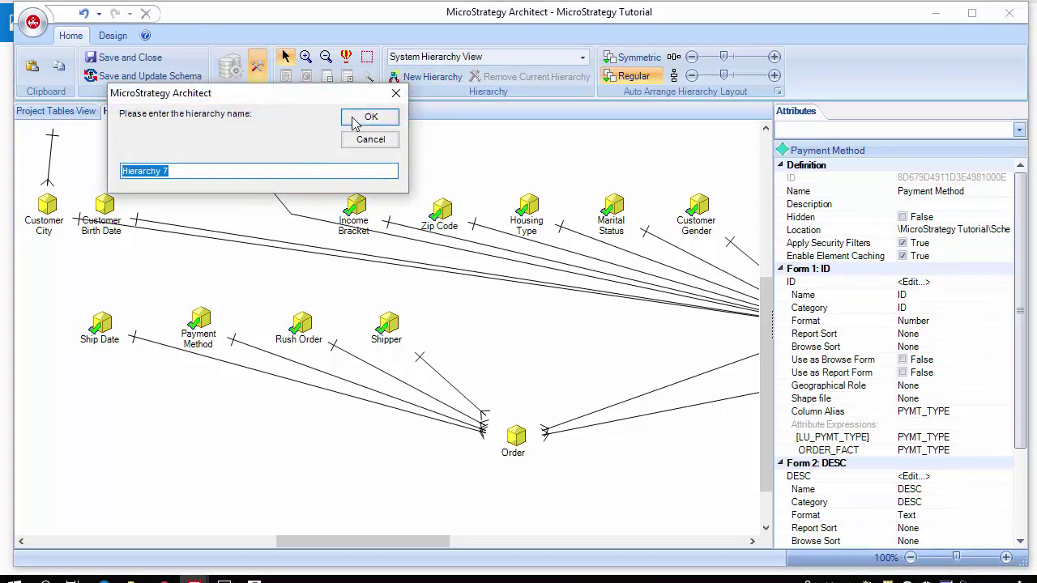
click(354, 118)
right_click(274, 286)
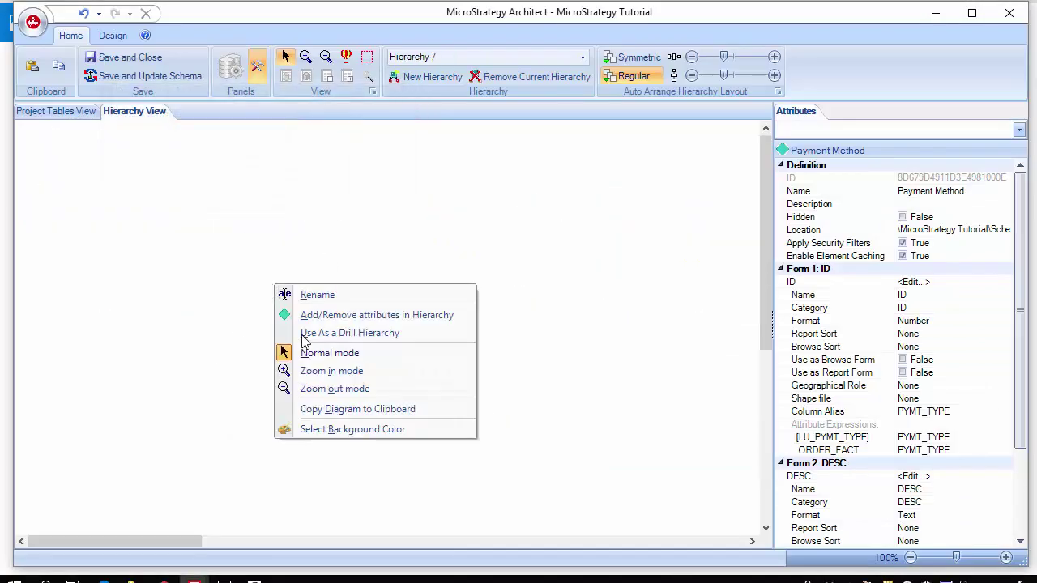
click(371, 316)
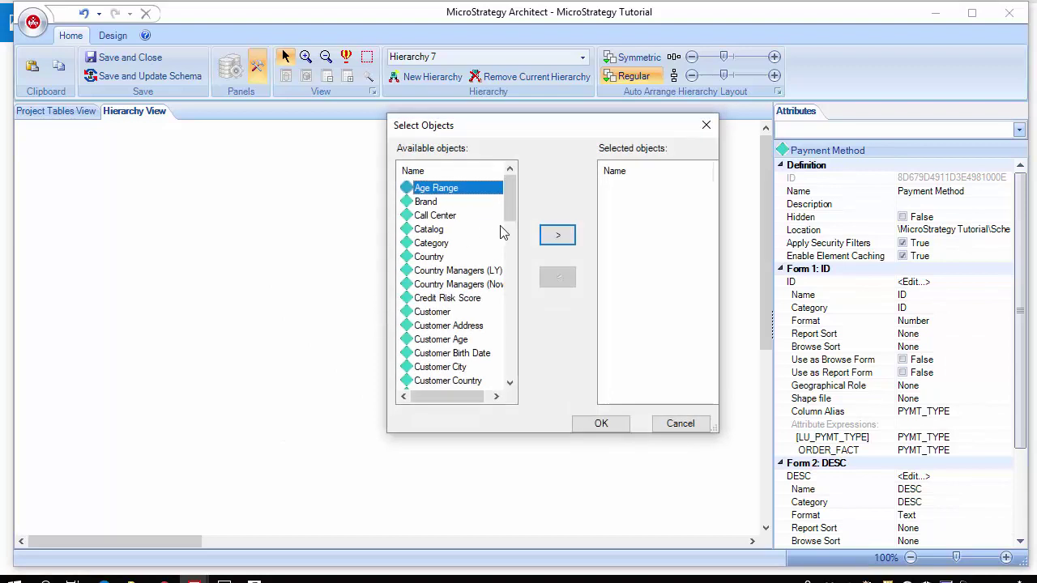
Step: Add Age Range, Catalog and Country Managers (Now) to Hierarchy 7 and confirm
click(558, 234)
click(455, 216)
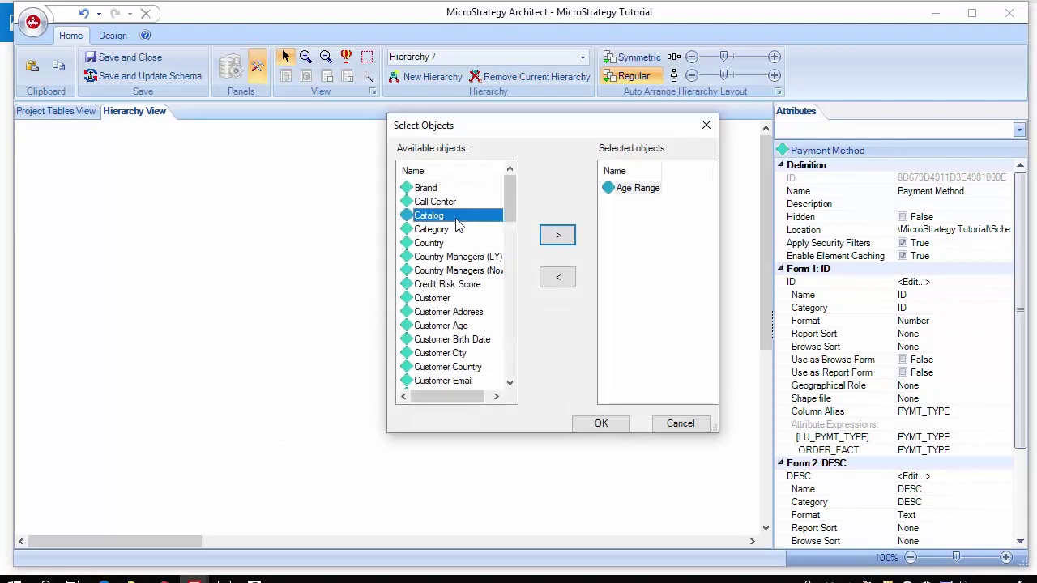
click(558, 235)
click(448, 258)
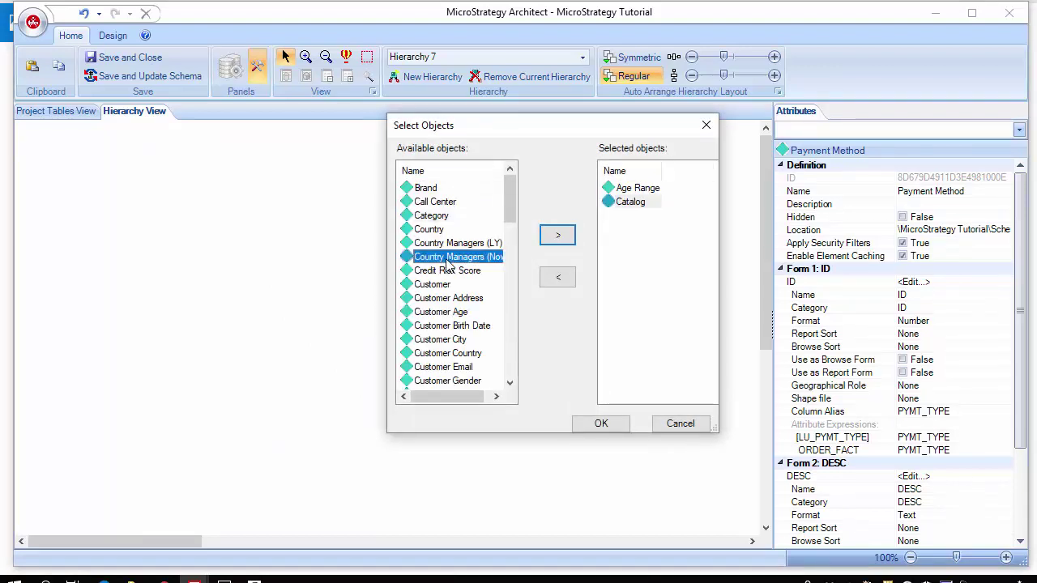
click(557, 235)
click(600, 424)
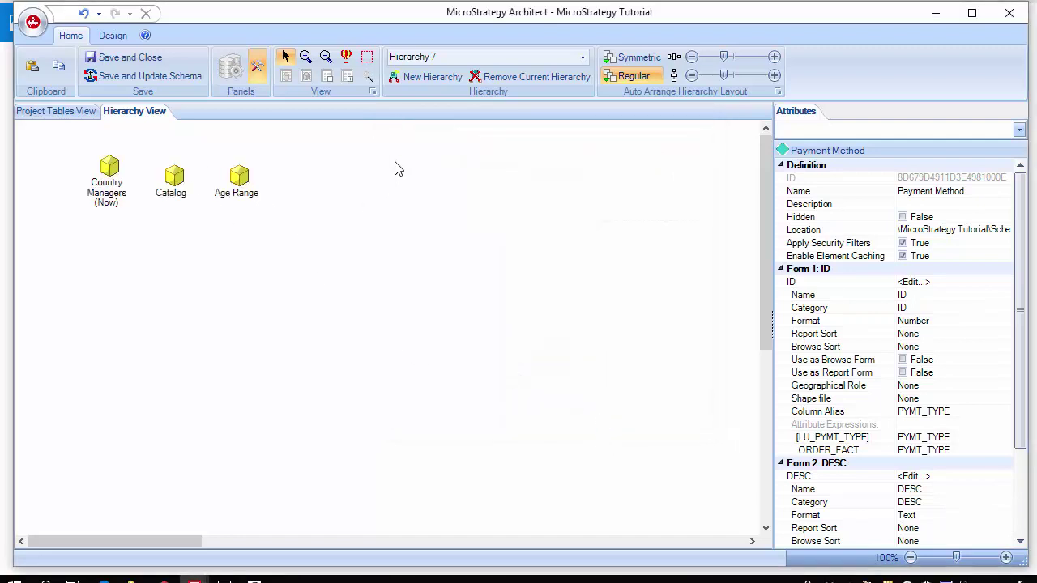
click(582, 59)
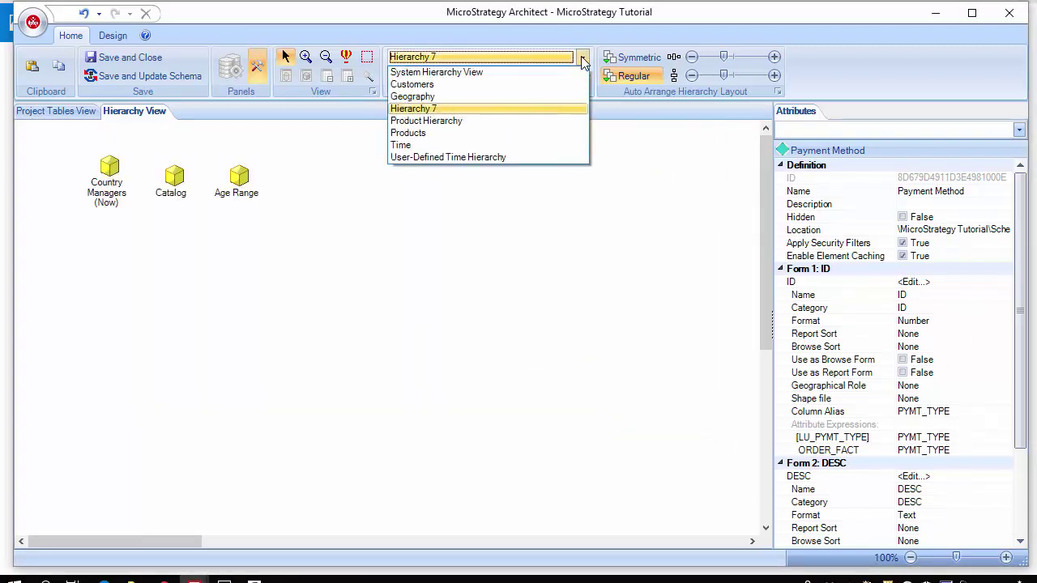
Step: Display the Customers hierarchy and remove Customer Country as an entry point
click(425, 85)
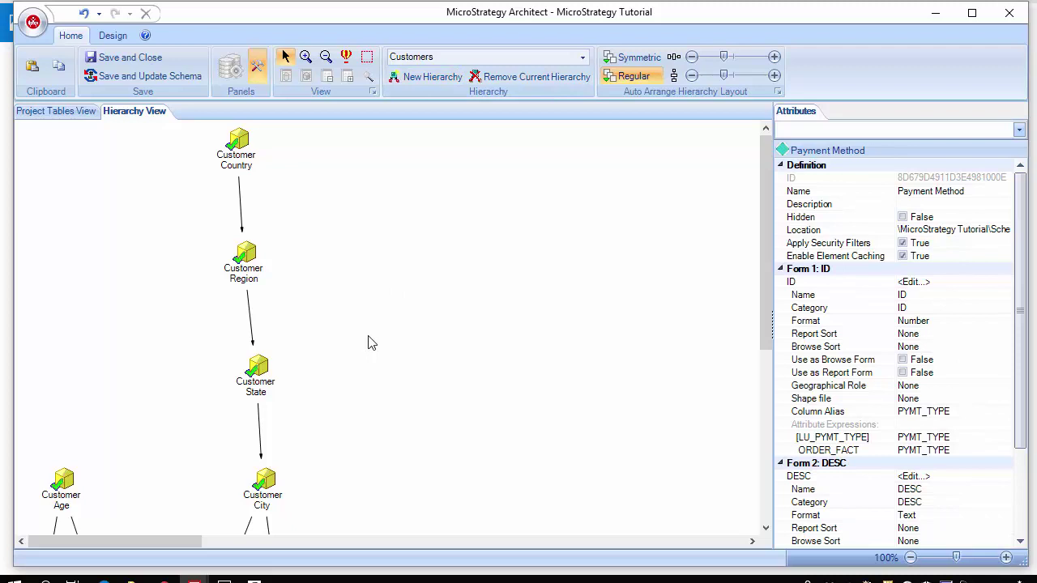
right_click(111, 157)
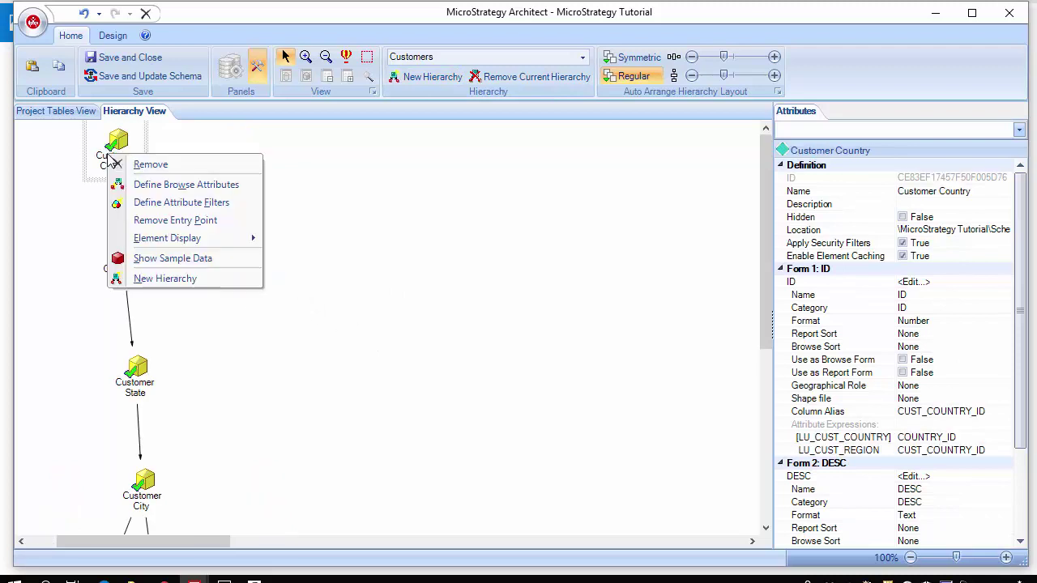
click(209, 227)
Step: Review Customer State's browse attributes and cancel without adding any
right_click(134, 391)
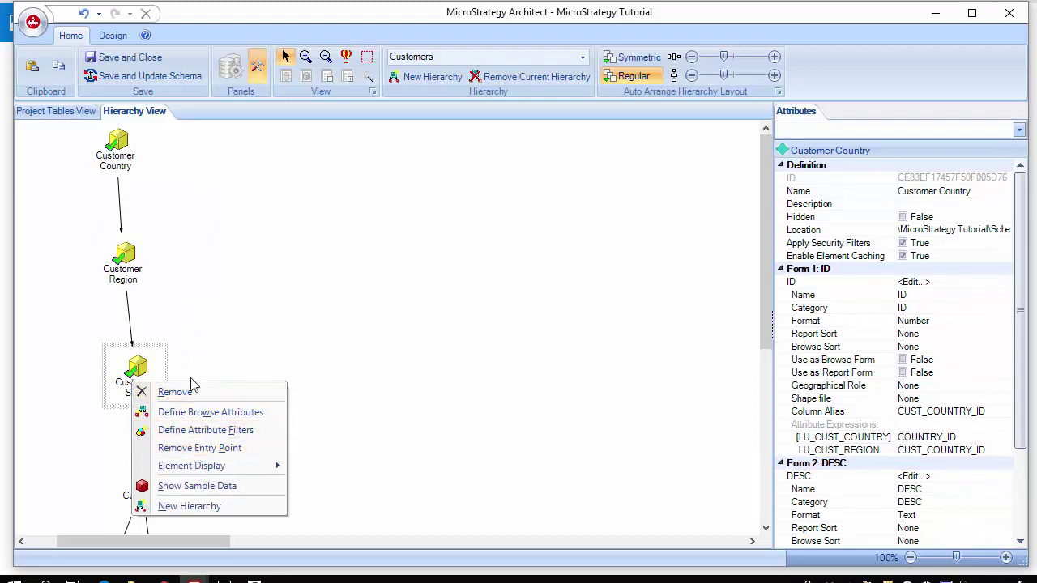
mouse_move(201, 474)
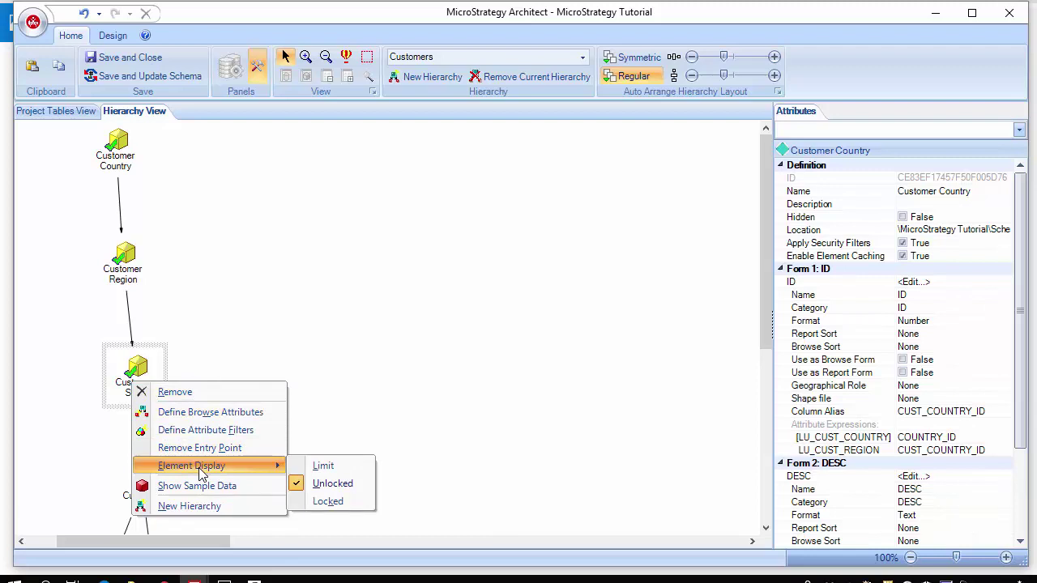
click(210, 412)
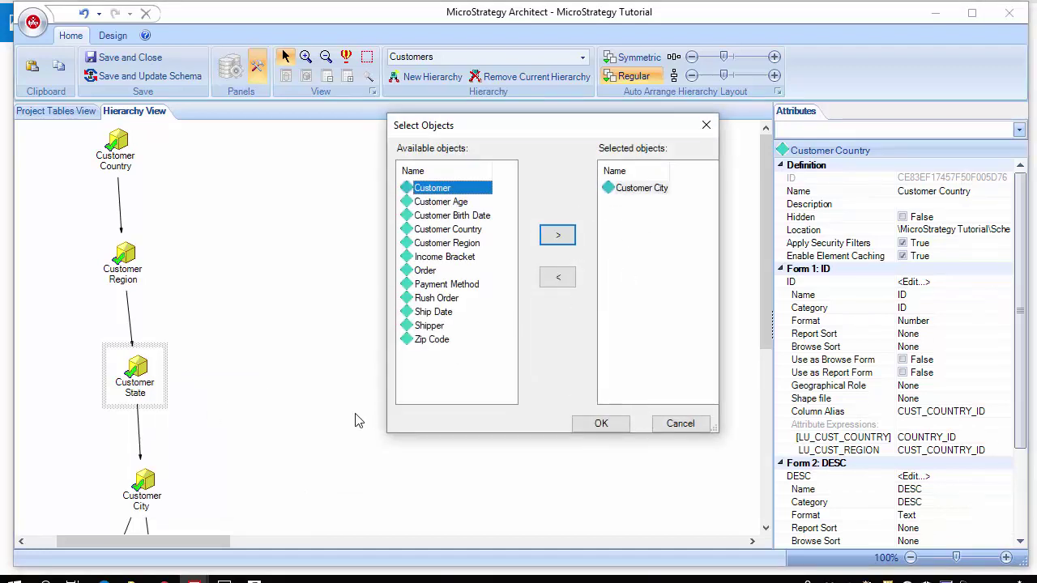
click(671, 425)
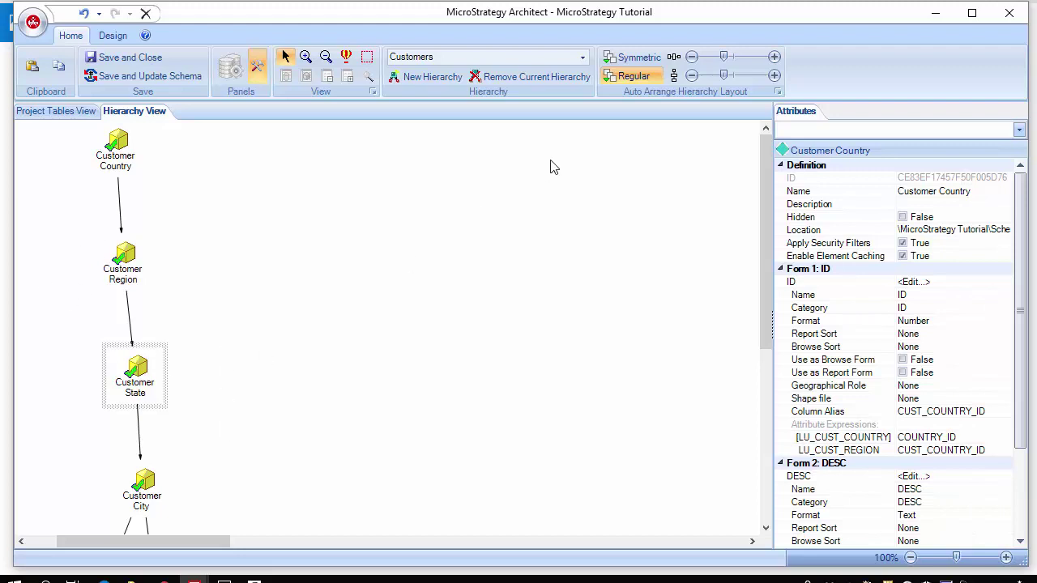
Step: Switch back to the System Hierarchy View and inspect the Country–Distribution Center relationship
click(582, 57)
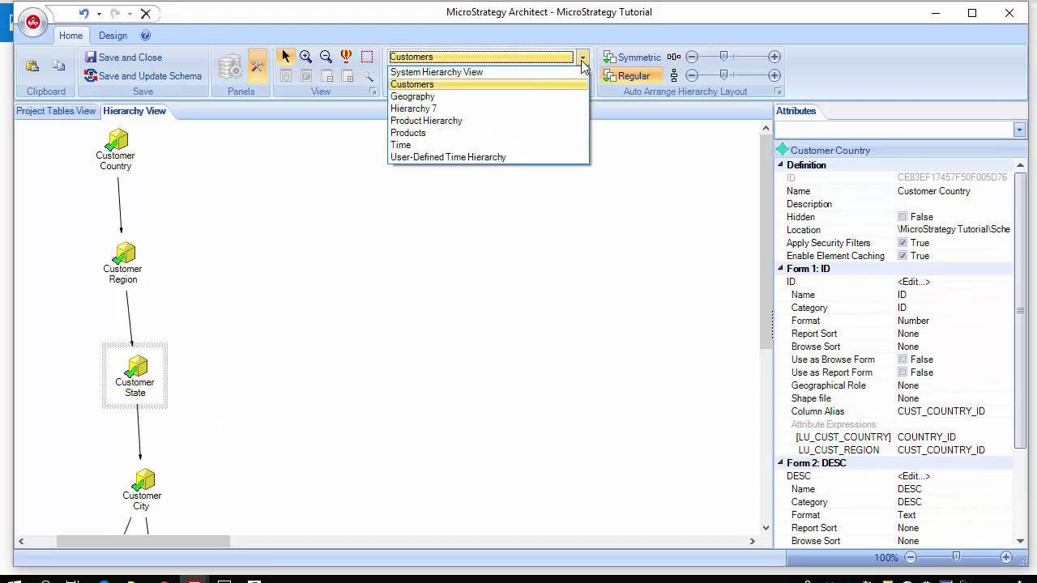
click(519, 74)
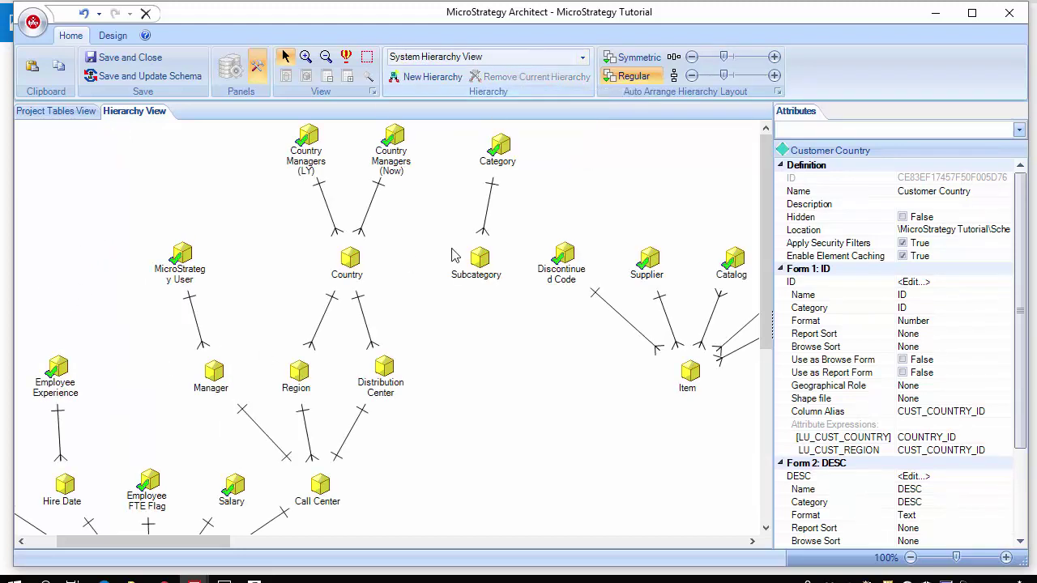
right_click(369, 327)
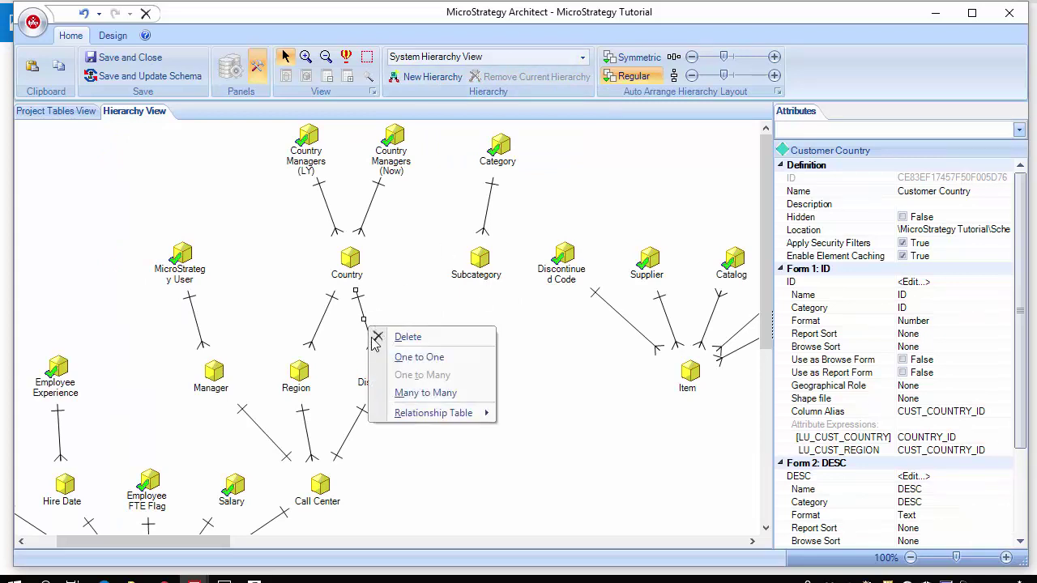
click(449, 298)
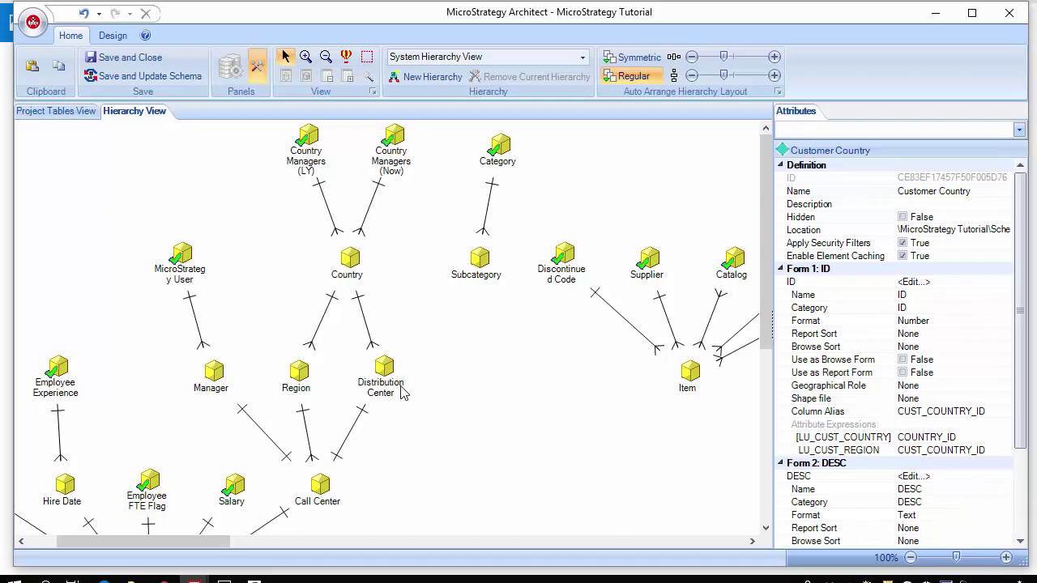
Step: Keep the system hierarchy shown and bring the Architect (Overview) Photos window forward
click(582, 57)
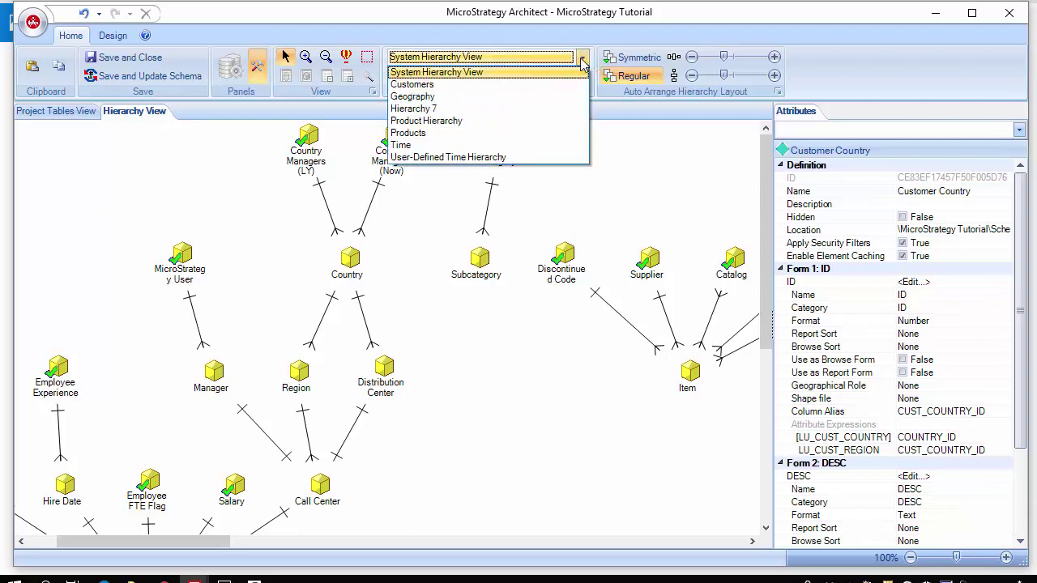
click(581, 63)
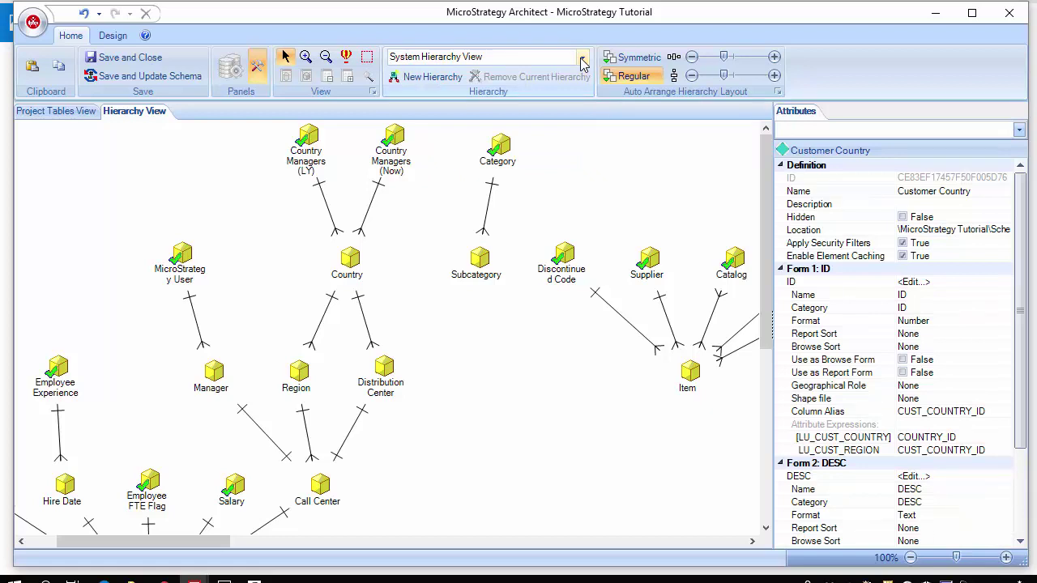
click(224, 577)
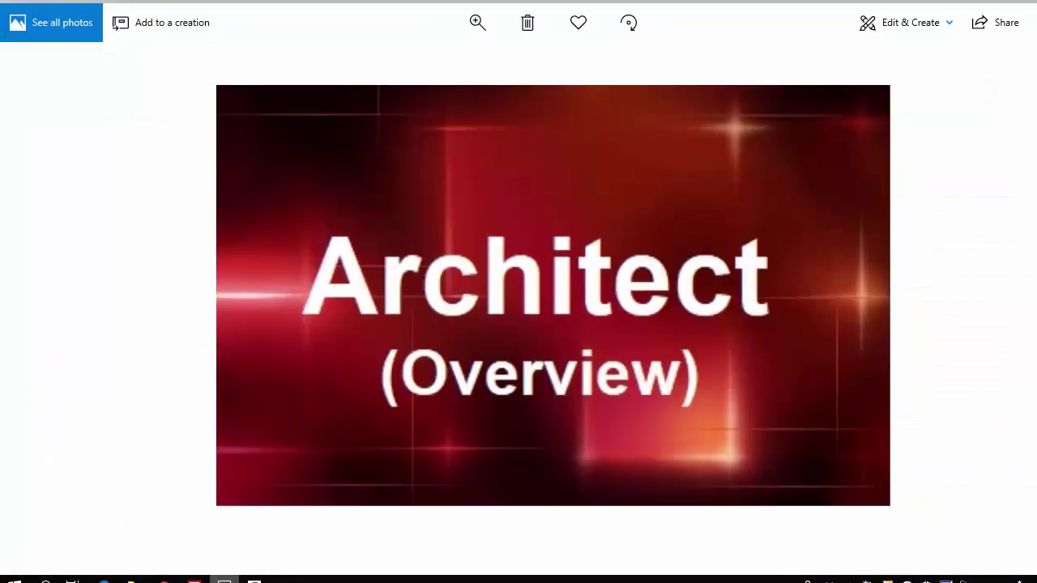